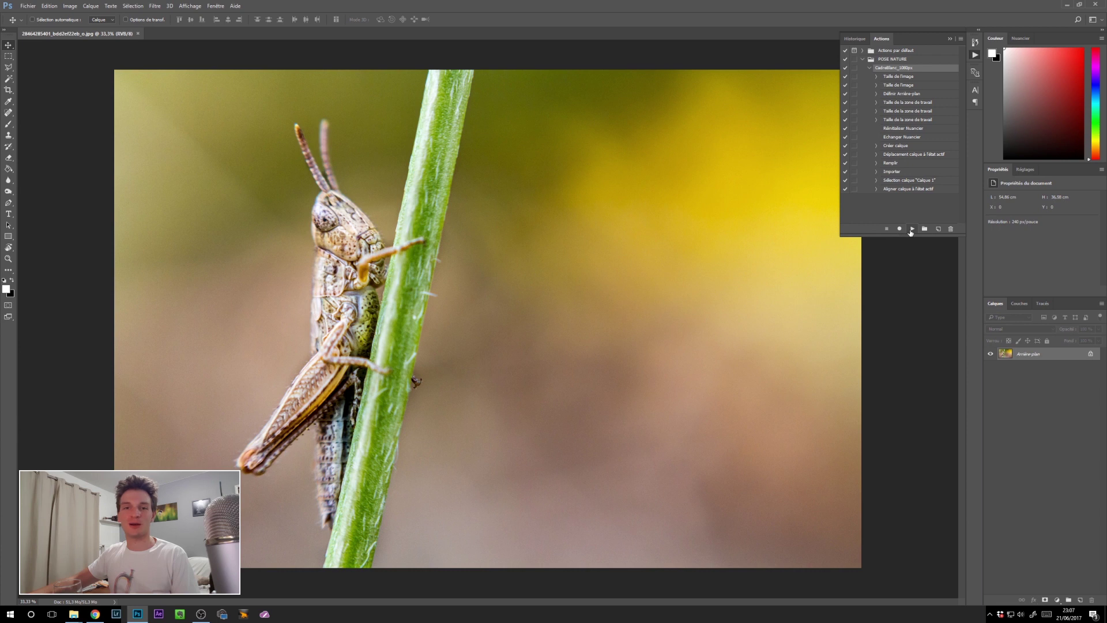
- Hide the Actions panel, display it again, and select the first Taille de l'image step of the white-frame action
scroll(529, 313, "up", 3)
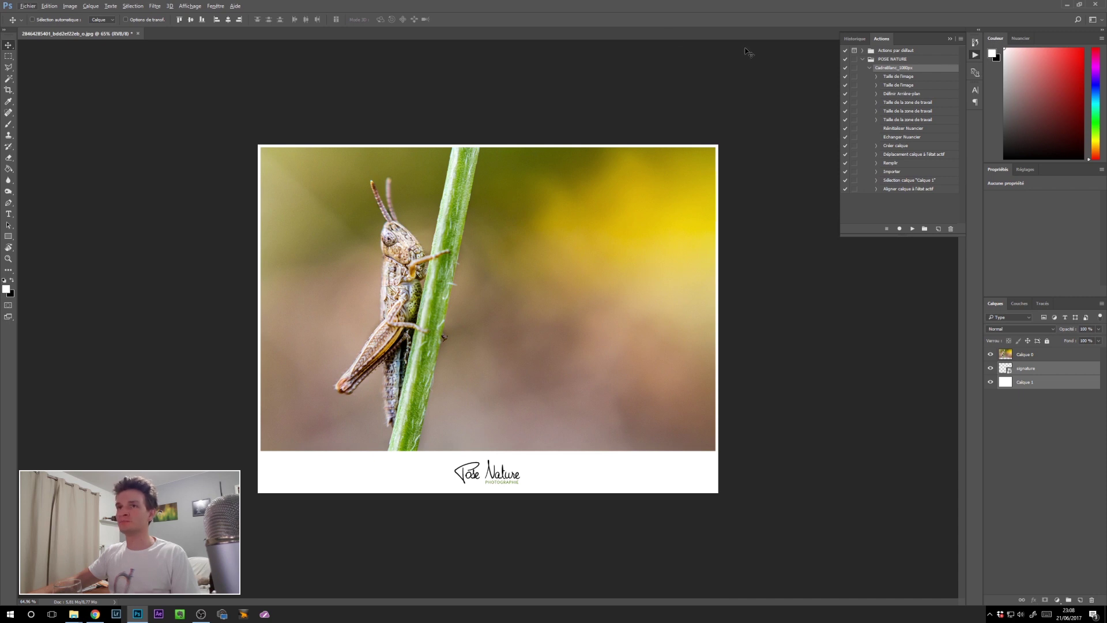
left_click(215, 6)
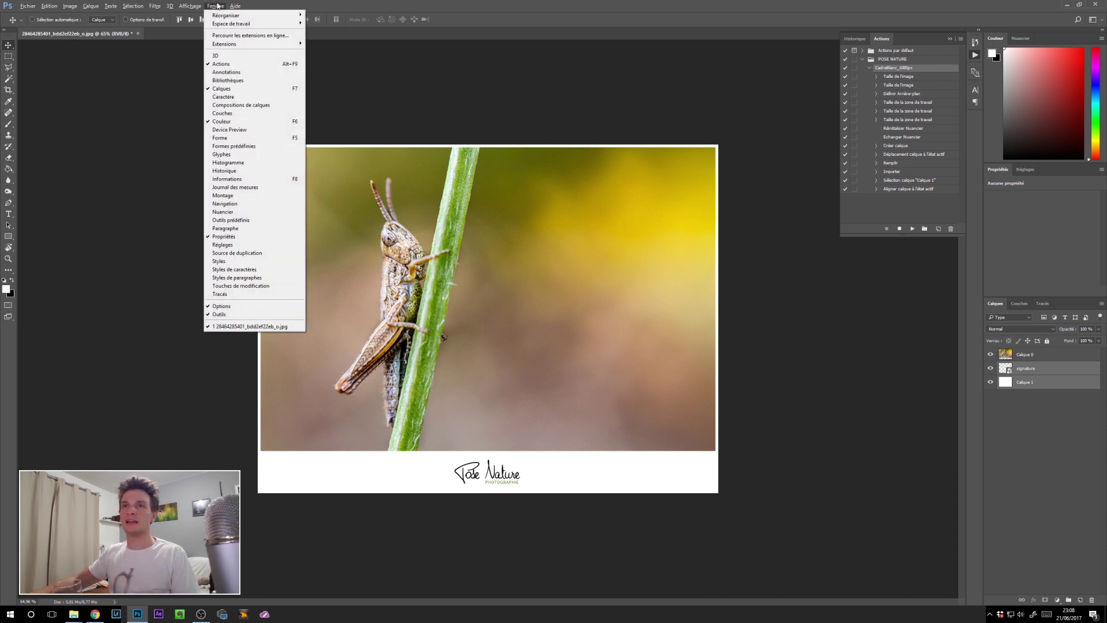
left_click(221, 63)
left_click(215, 6)
left_click(221, 63)
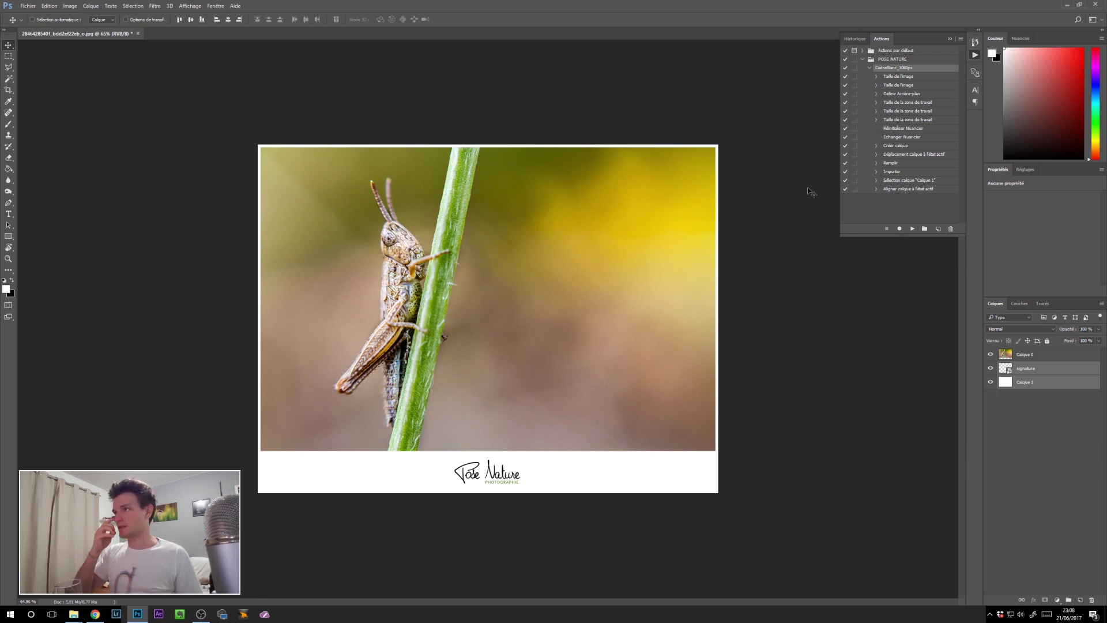
left_click(903, 77)
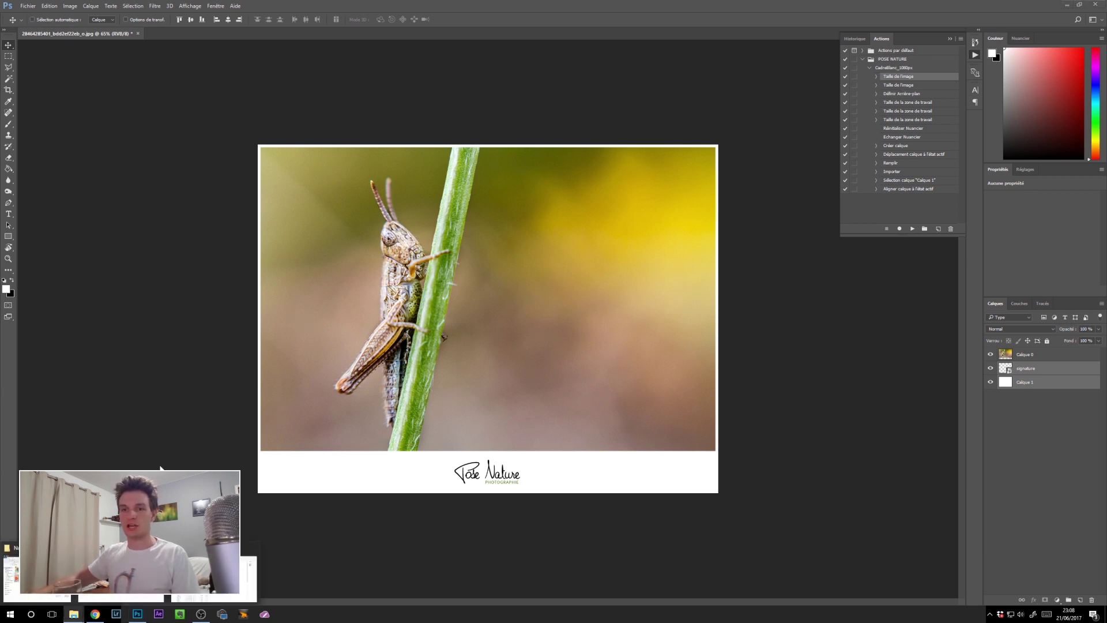
- Open the black-and-white lion photo from the Nouveau dossier folder in Photoshop and run the CadreBlanc_1080px action on it
left_click(73, 615)
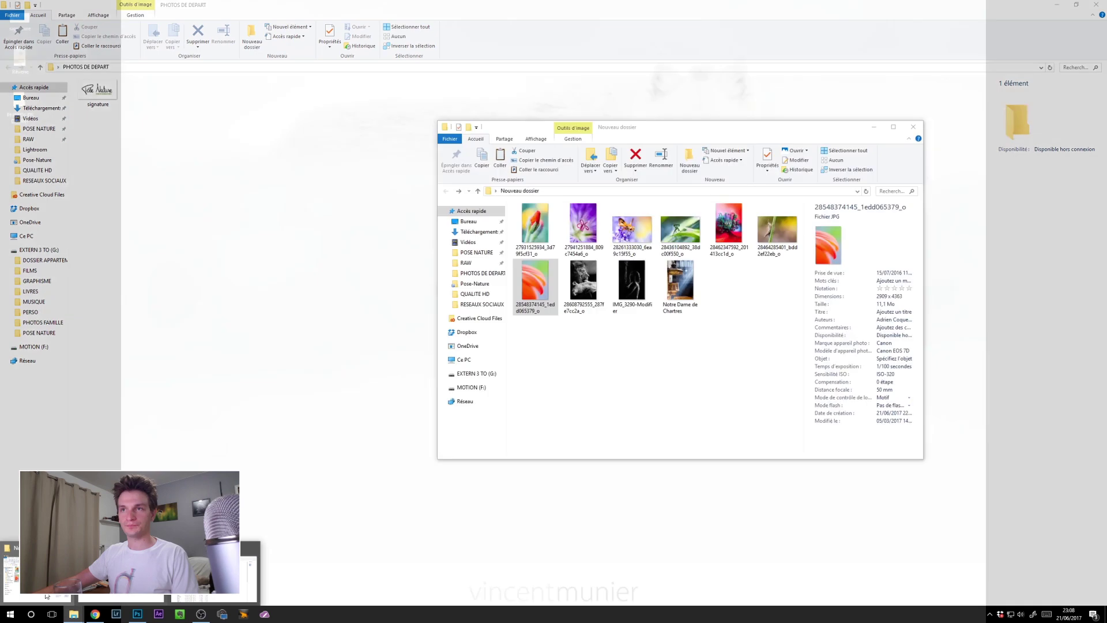
left_click(64, 576)
left_click_drag(182, 612, 267, 33)
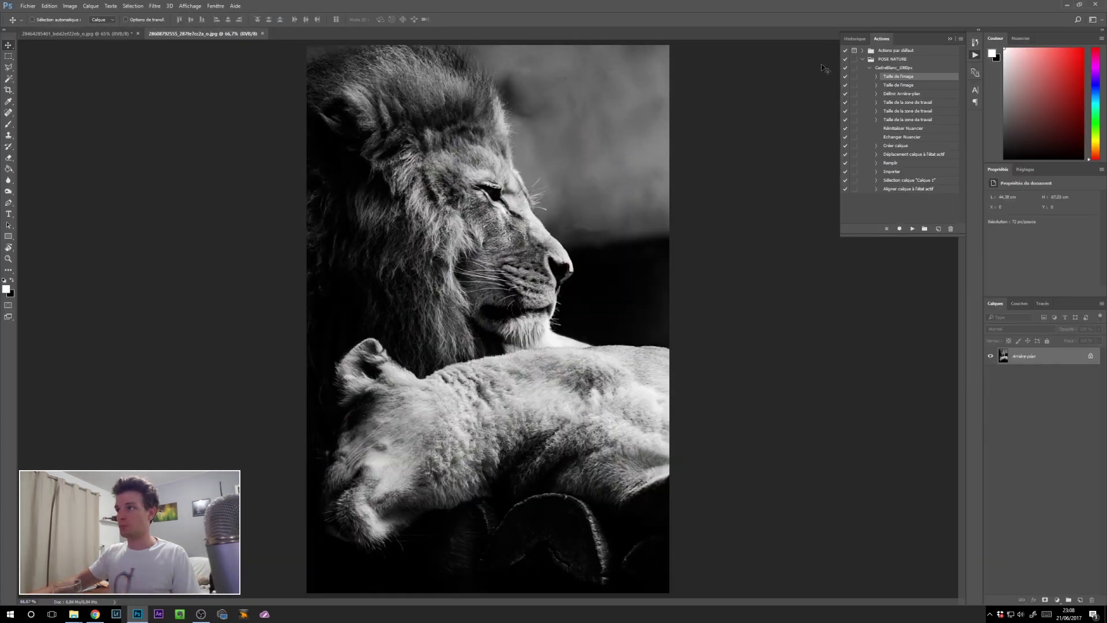
left_click(892, 68)
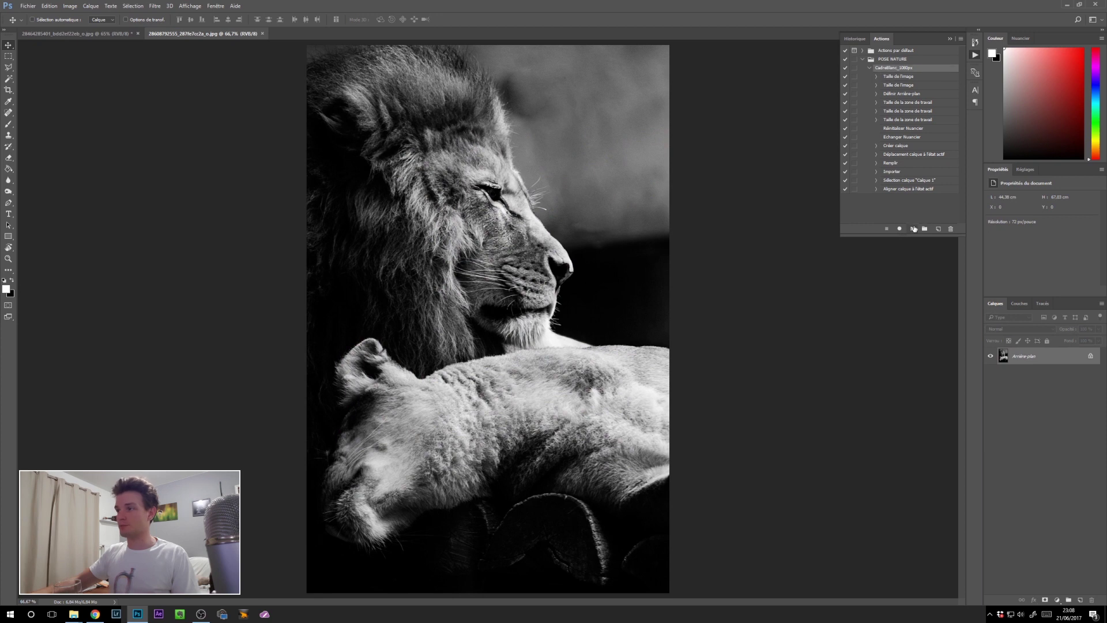
left_click(914, 229)
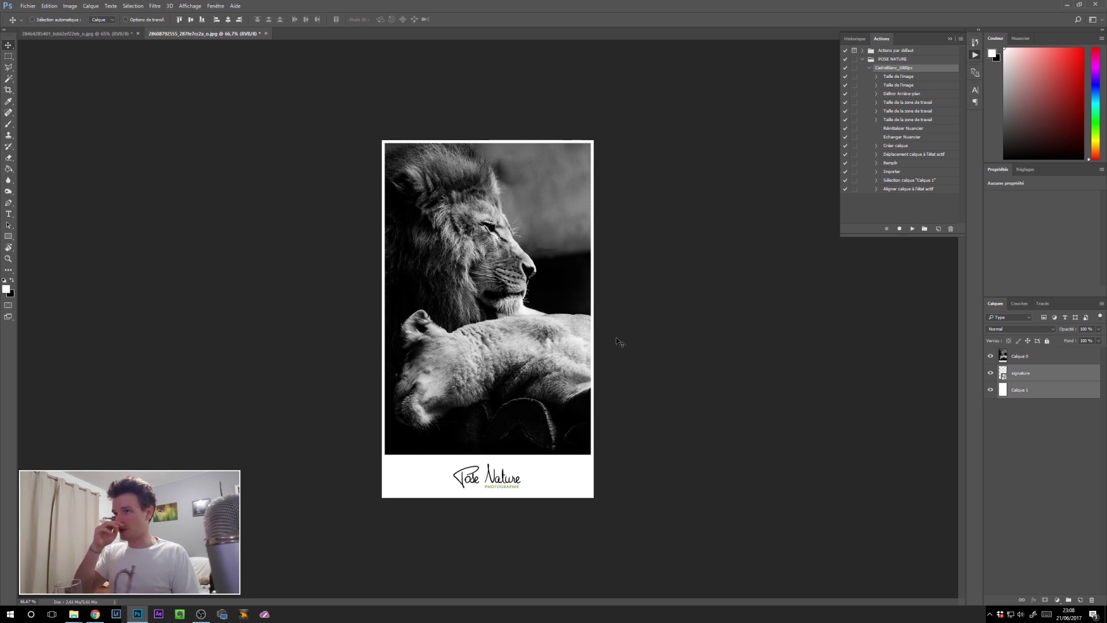
- Review the action's recorded steps from the first Taille de l'image to the first Taille de la zone de travail
left_click(903, 77)
left_click(902, 85)
left_click(900, 94)
left_click(899, 103)
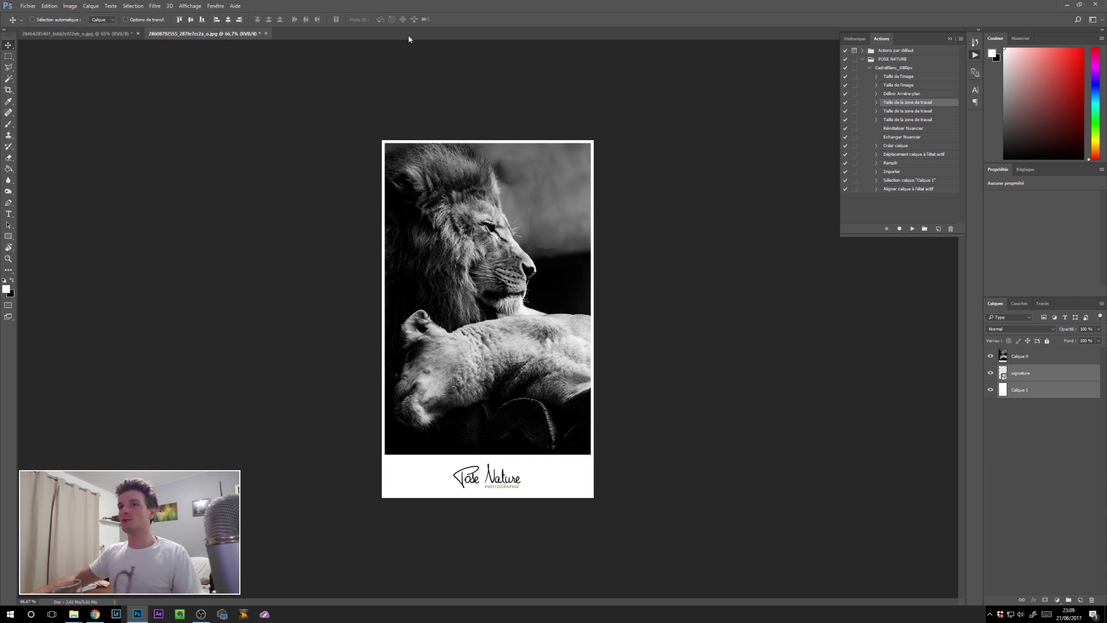
- Close the lion and grasshopper photos without saving their changes
left_click(265, 34)
left_click(570, 224)
left_click(138, 33)
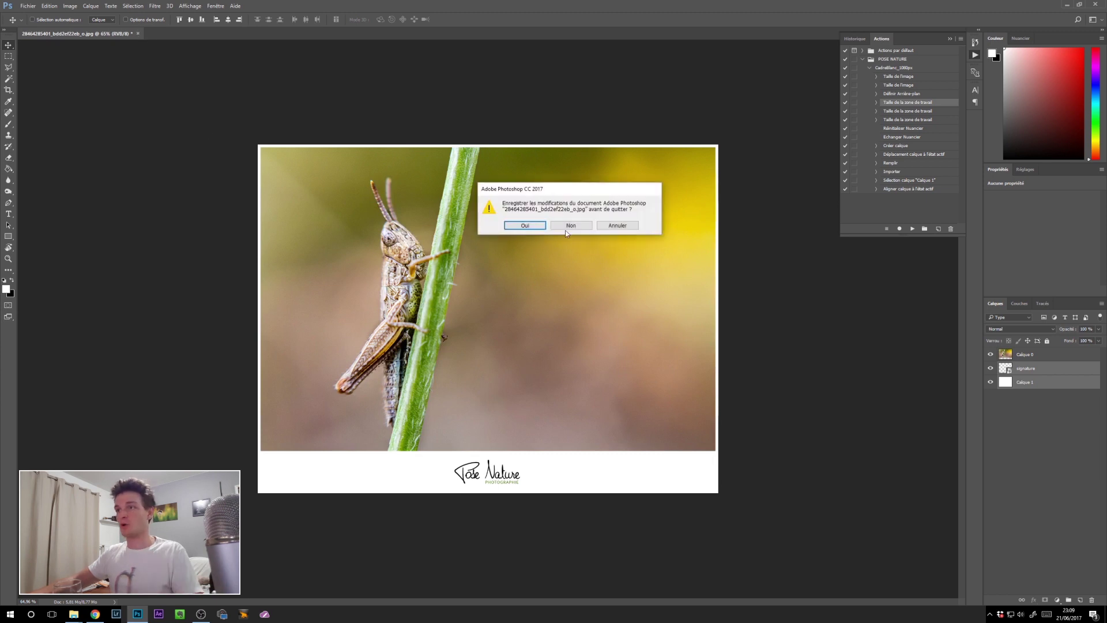
left_click(571, 224)
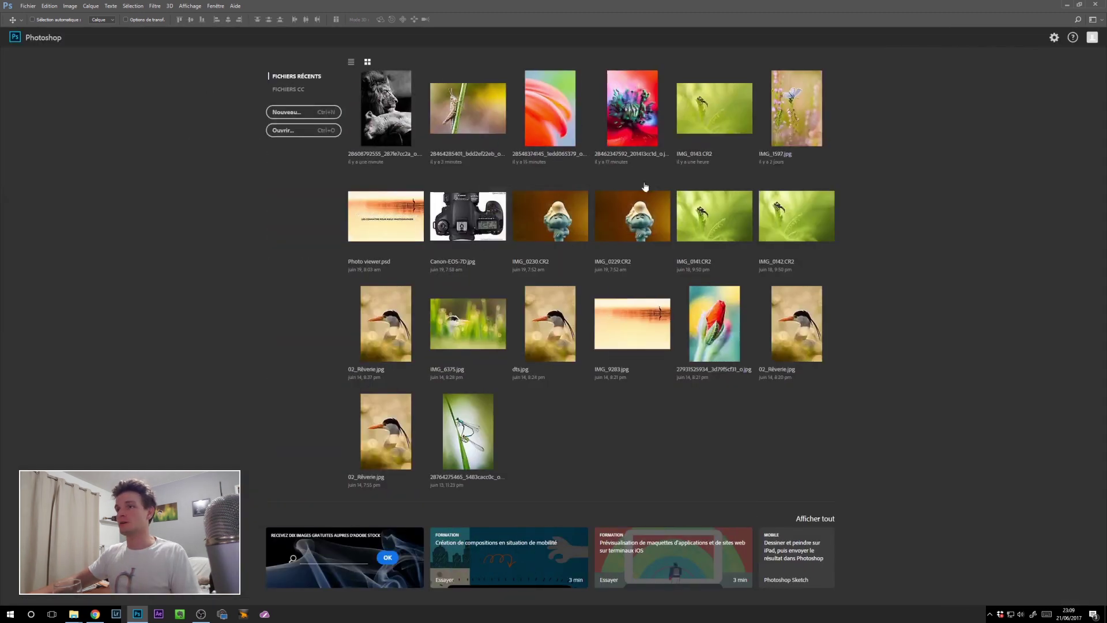
- Show the Windows desktop, check the contents of the PHOTOS DE DEPART folder, and delete that folder
right_click(334, 616)
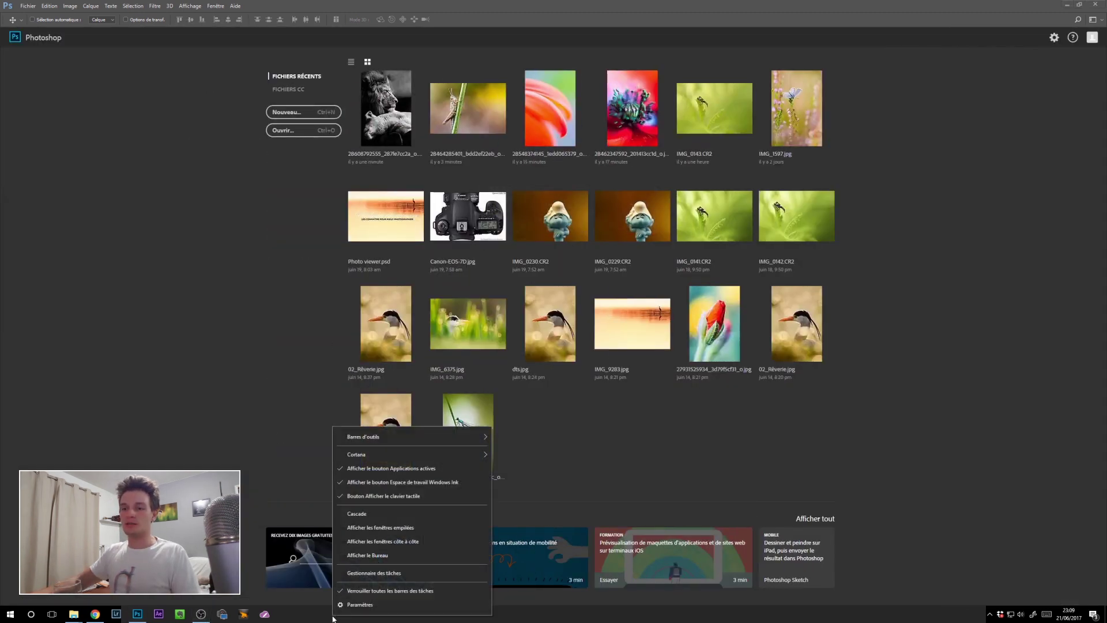
left_click(386, 554)
right_click(434, 151)
double_click(20, 104)
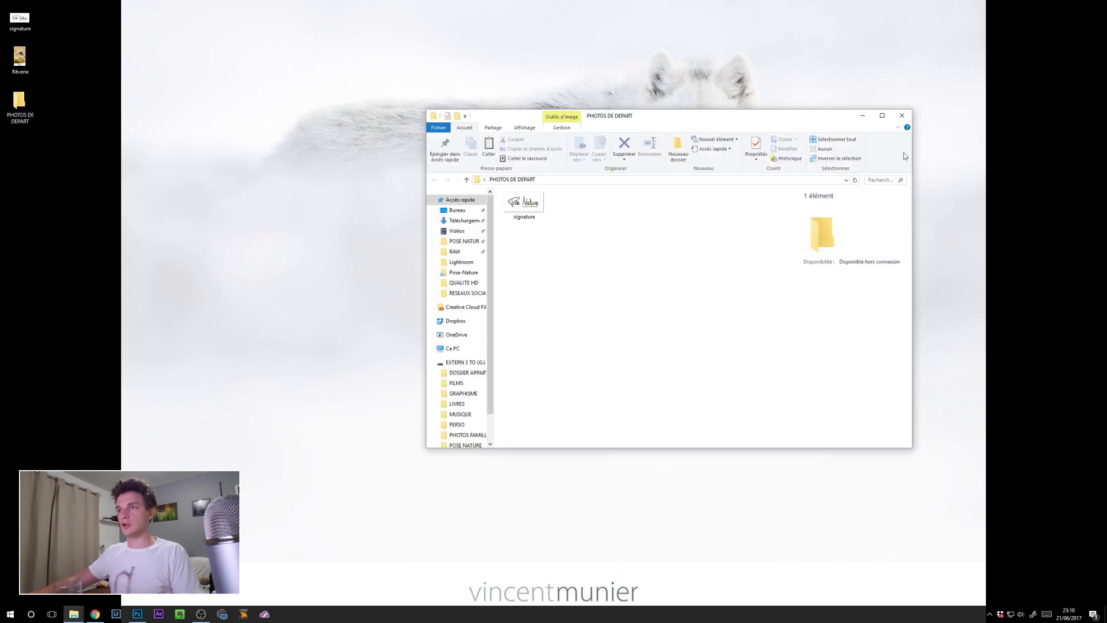
left_click(902, 115)
left_click(20, 104)
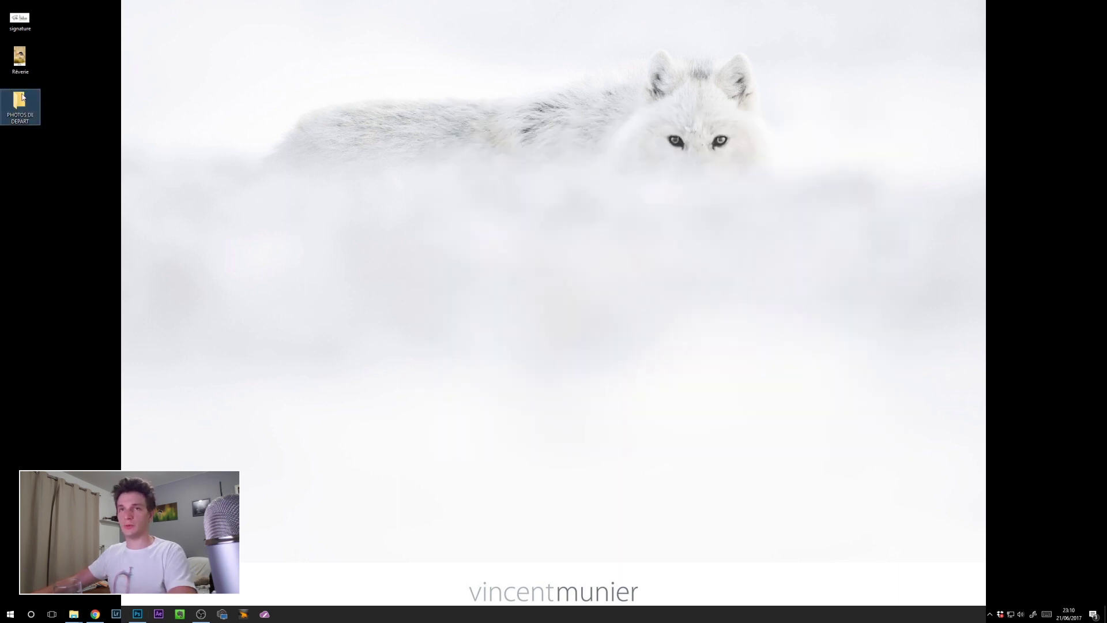
key("Delete")
- Create a new folder named DEPART on the desktop and open it
right_click(366, 256)
mouse_move(299, 337)
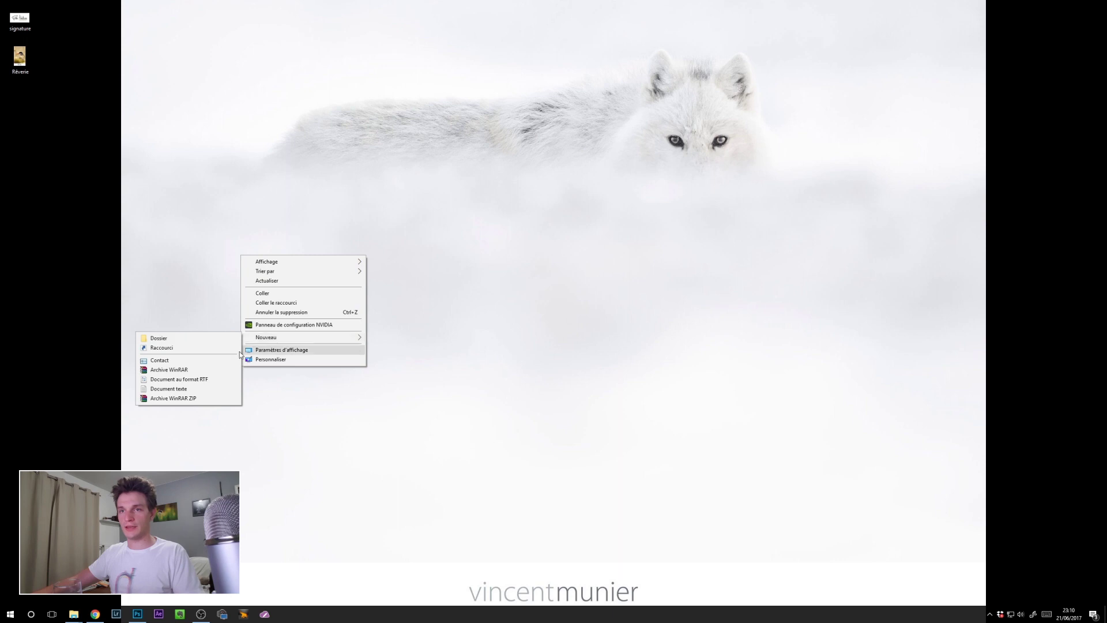
left_click(181, 340)
type("DEPART")
key("Return")
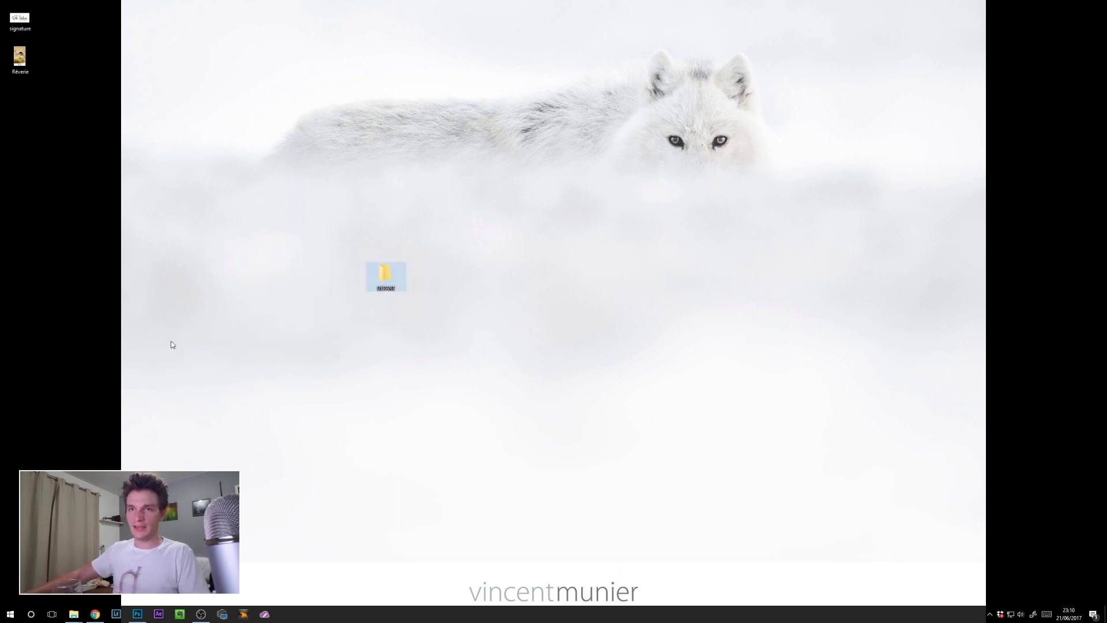
double_click(404, 273)
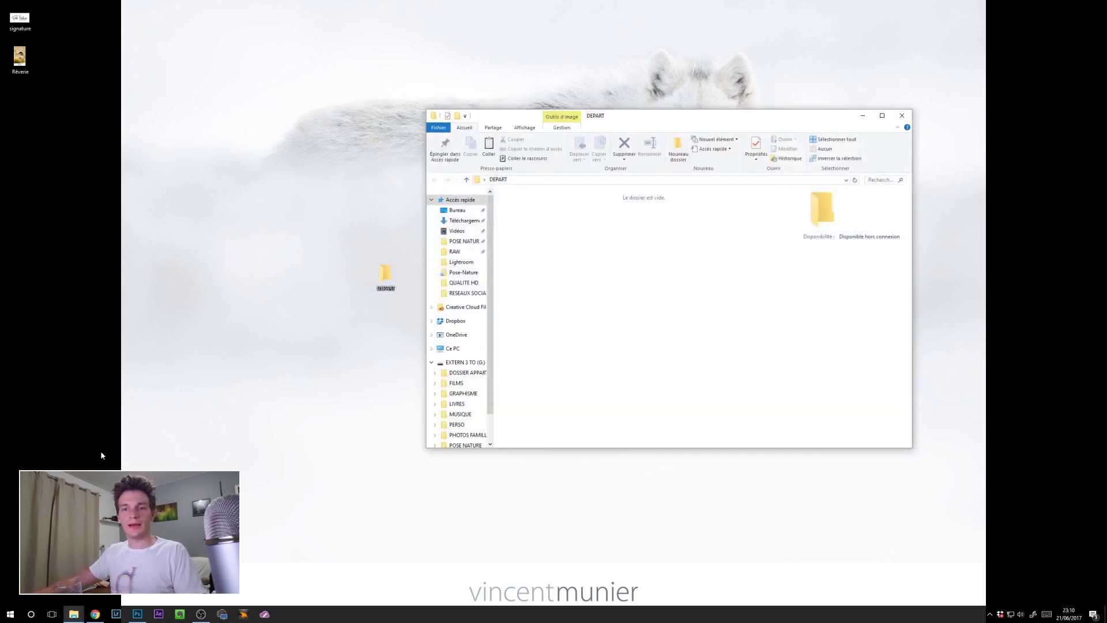
- Copy all ten photos from the Nouveau dossier folder into the DEPART folder
left_click(74, 613)
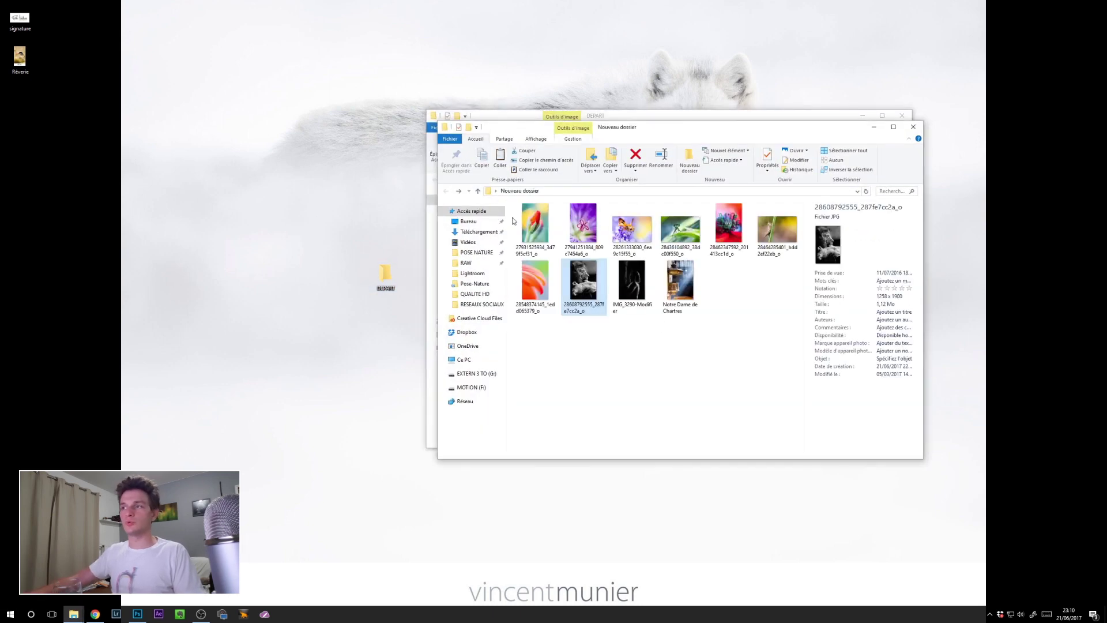
key("ctrl+a")
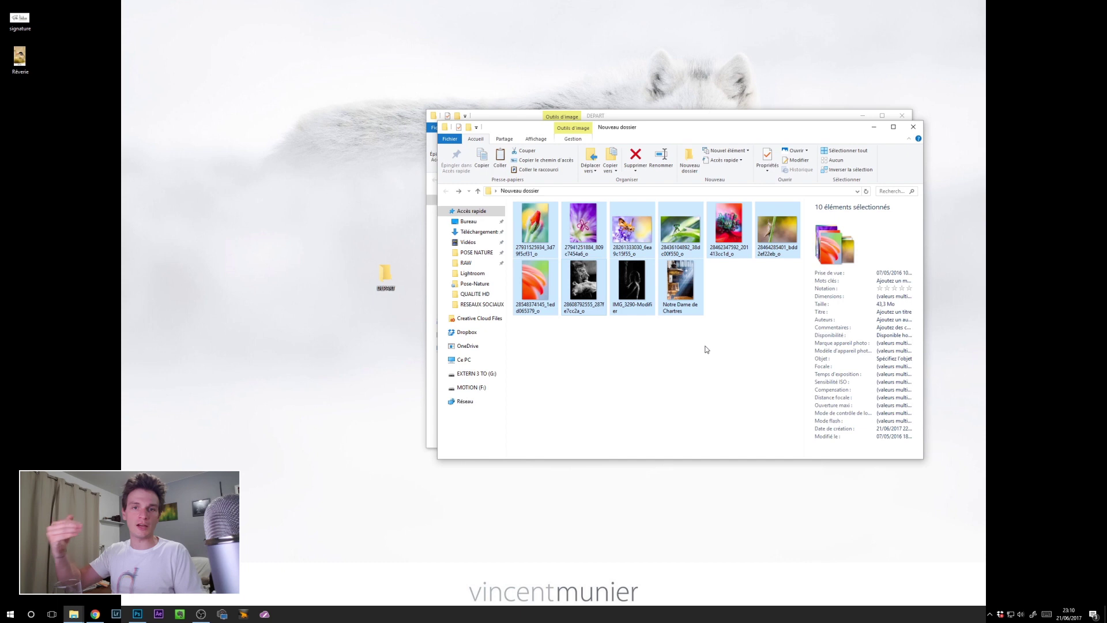
left_click(913, 127)
key("ctrl+v")
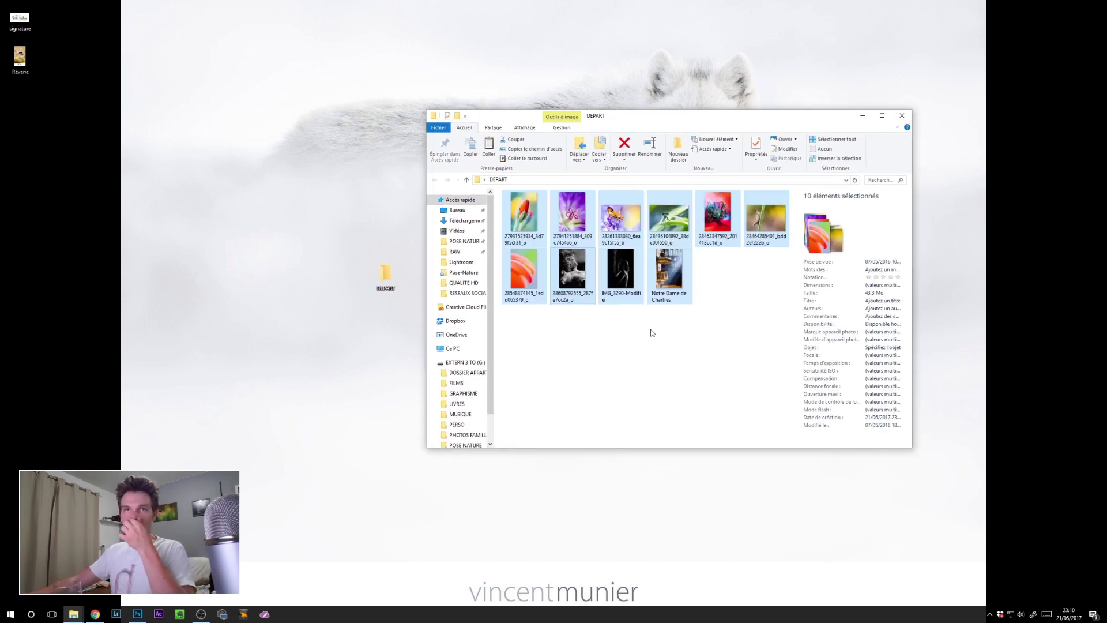
left_click(611, 351)
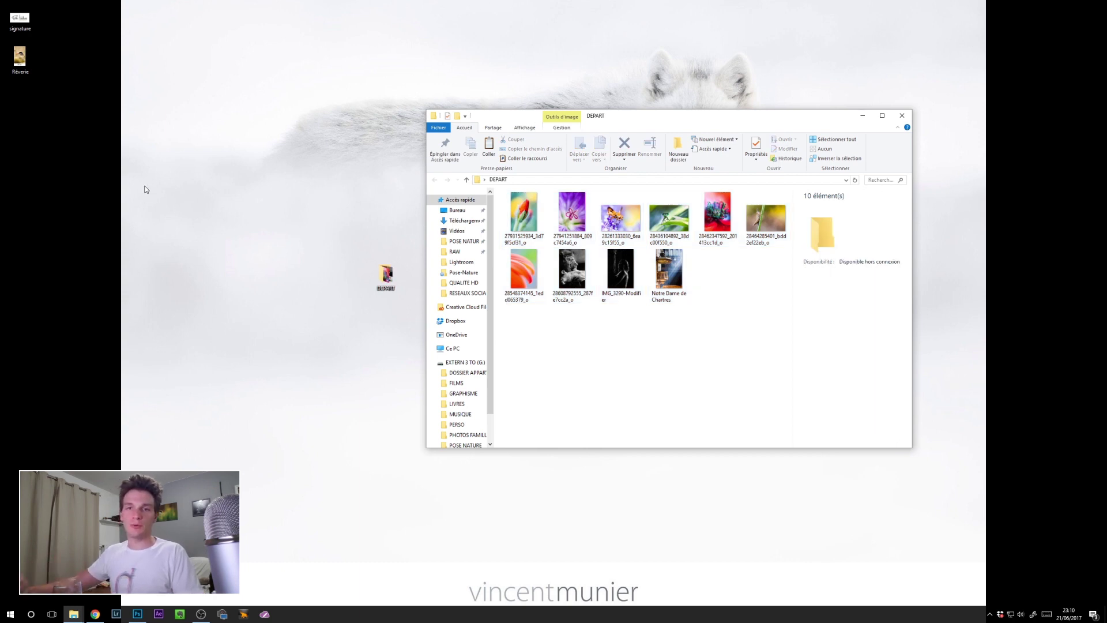
- View the desktop's signature image enlarged in the Photos viewer, and close the viewer
double_click(22, 28)
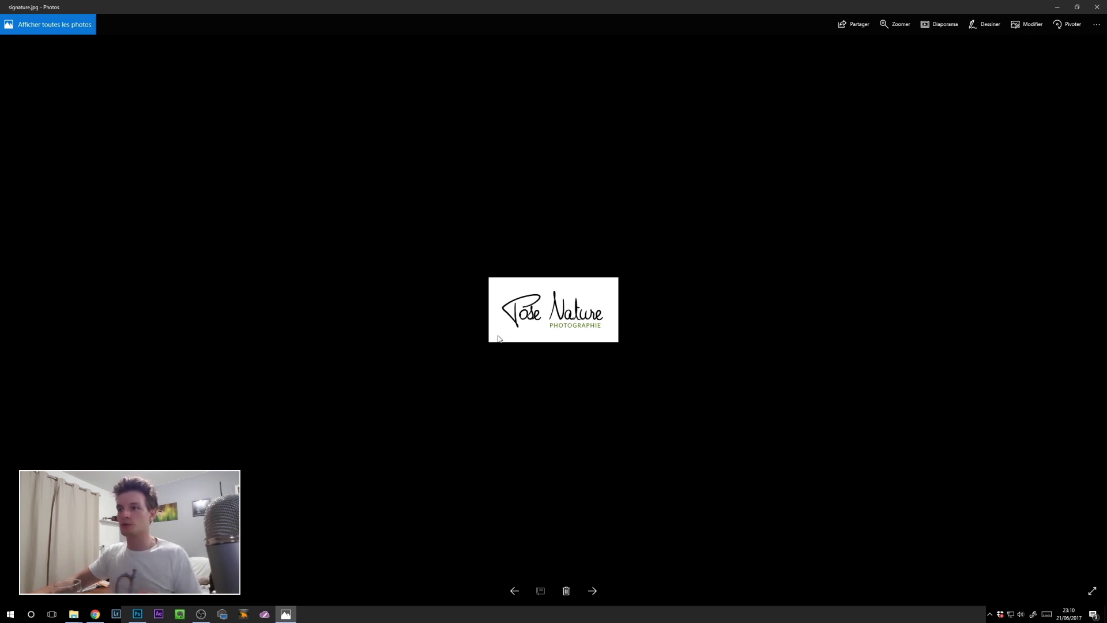
scroll(490, 341, "up", 2)
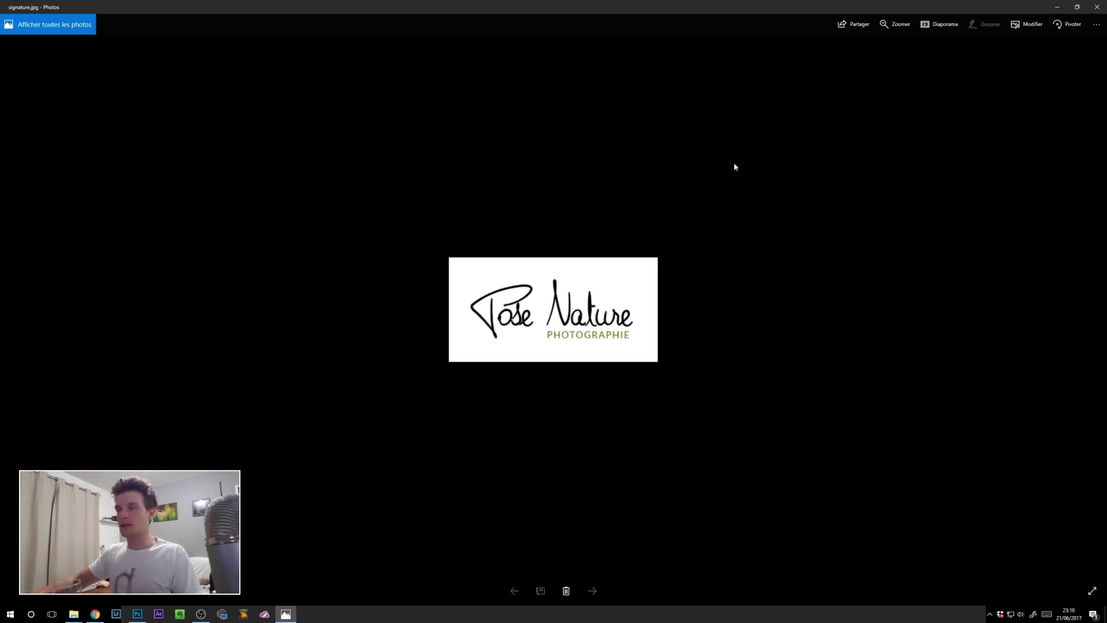
left_click(1098, 8)
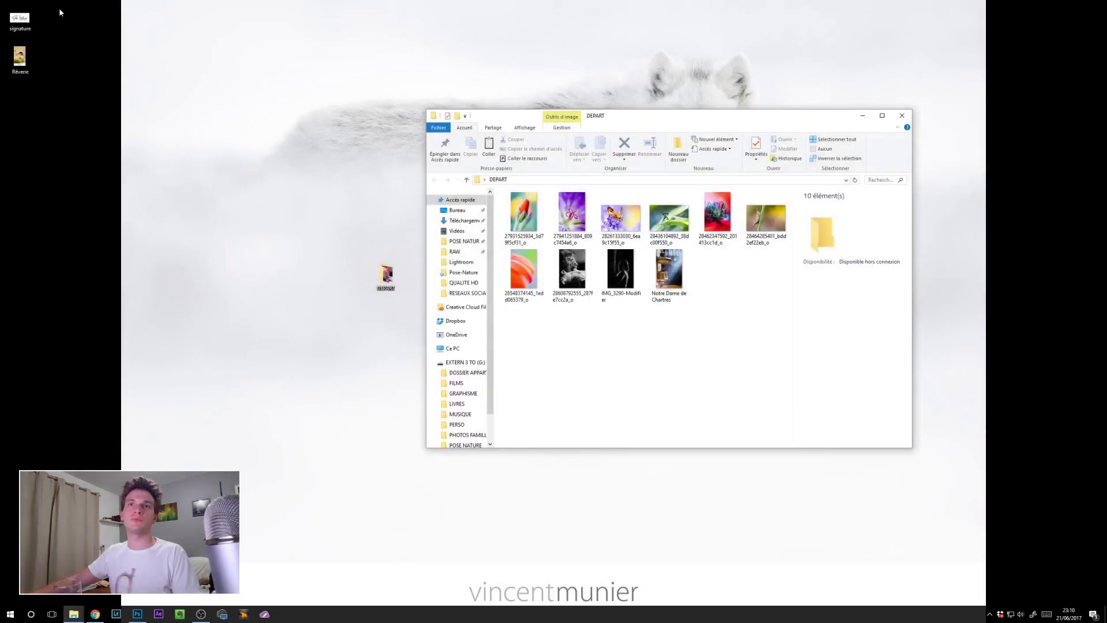
- Copy the signature image from the desktop into the DEPART folder
left_click(23, 22)
left_click(713, 425)
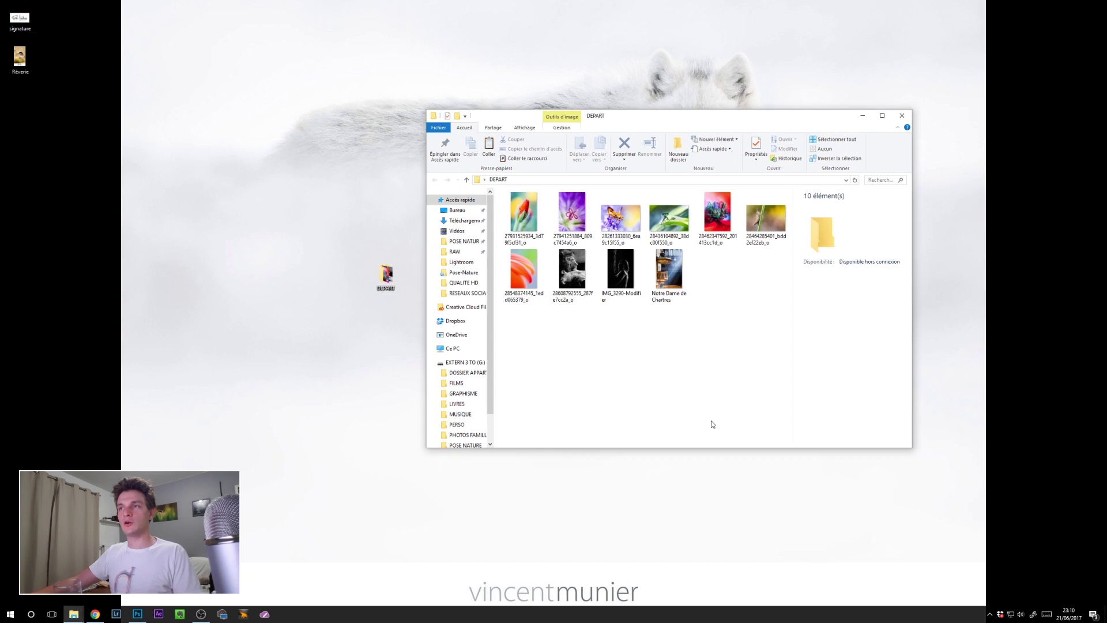
key("ctrl+v")
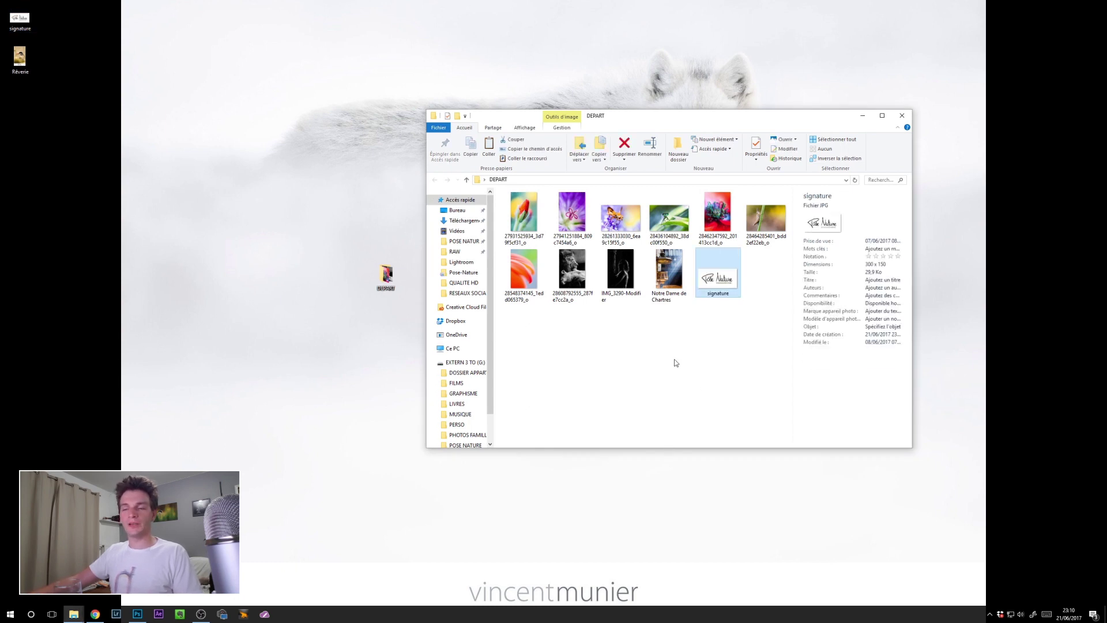
- Create a SIGNATURE subfolder inside DEPART and move the copied signature image into it
right_click(686, 350)
mouse_move(621, 467)
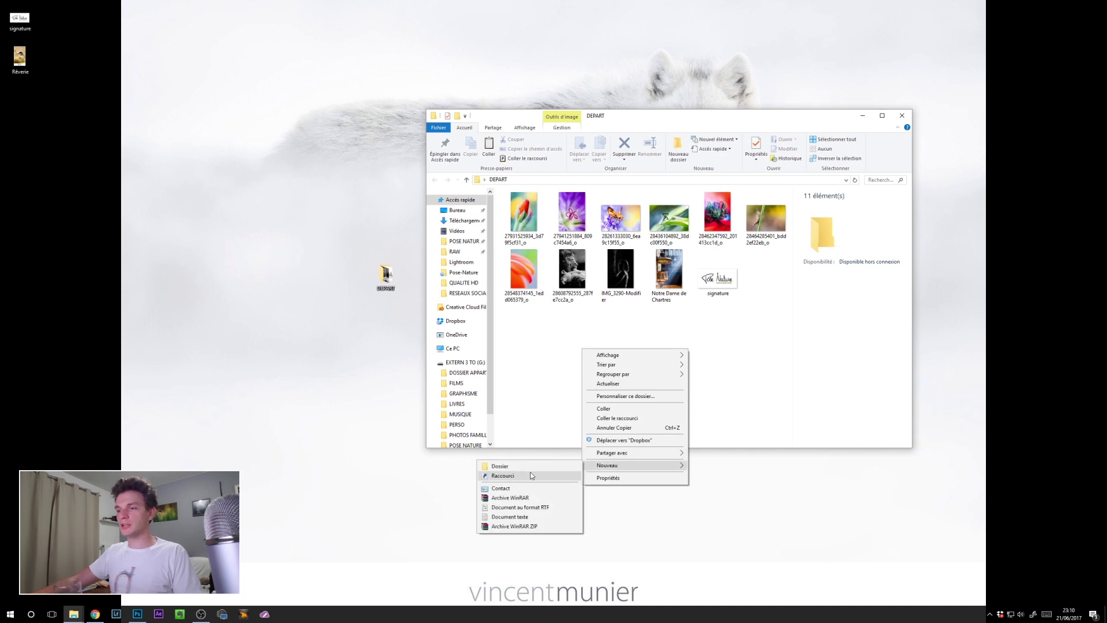
left_click(521, 469)
type("SIGNATURE")
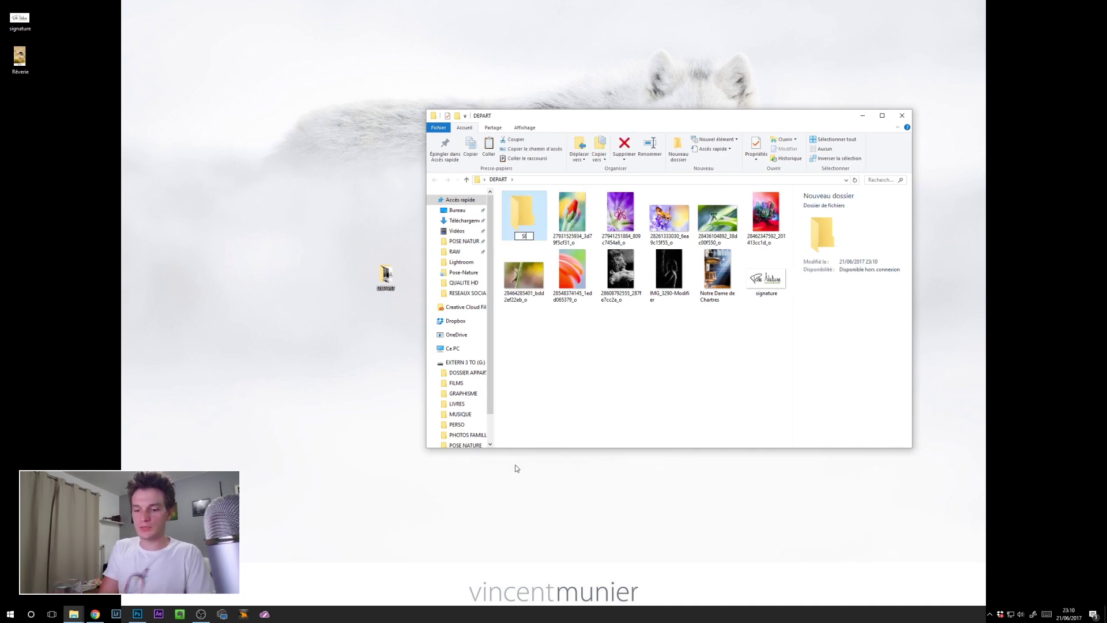
key("Return")
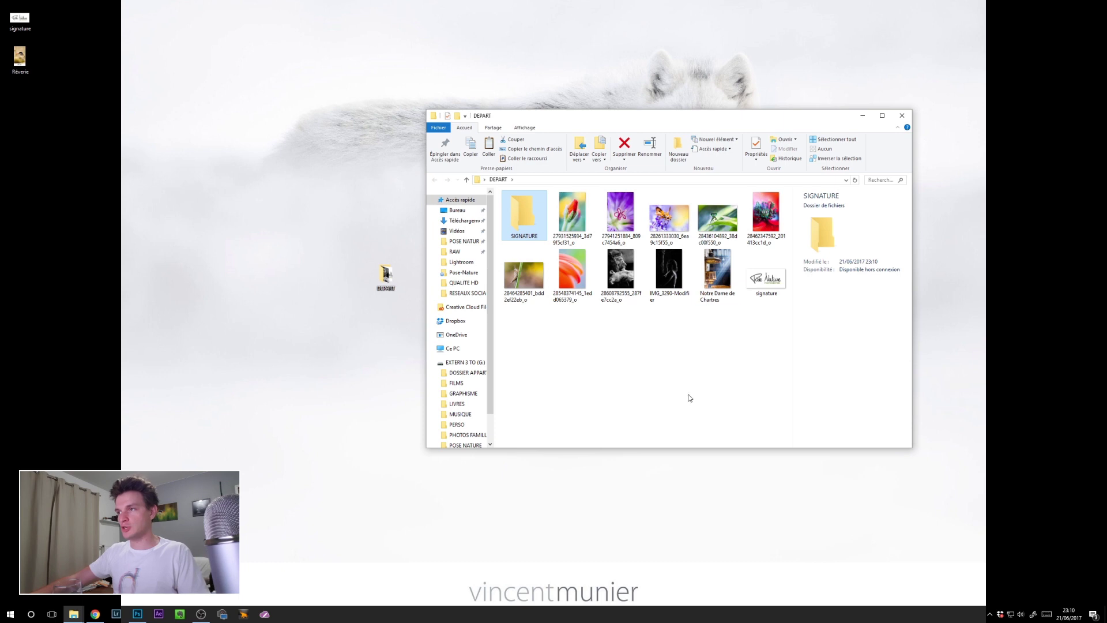
left_click_drag(766, 277, 528, 221)
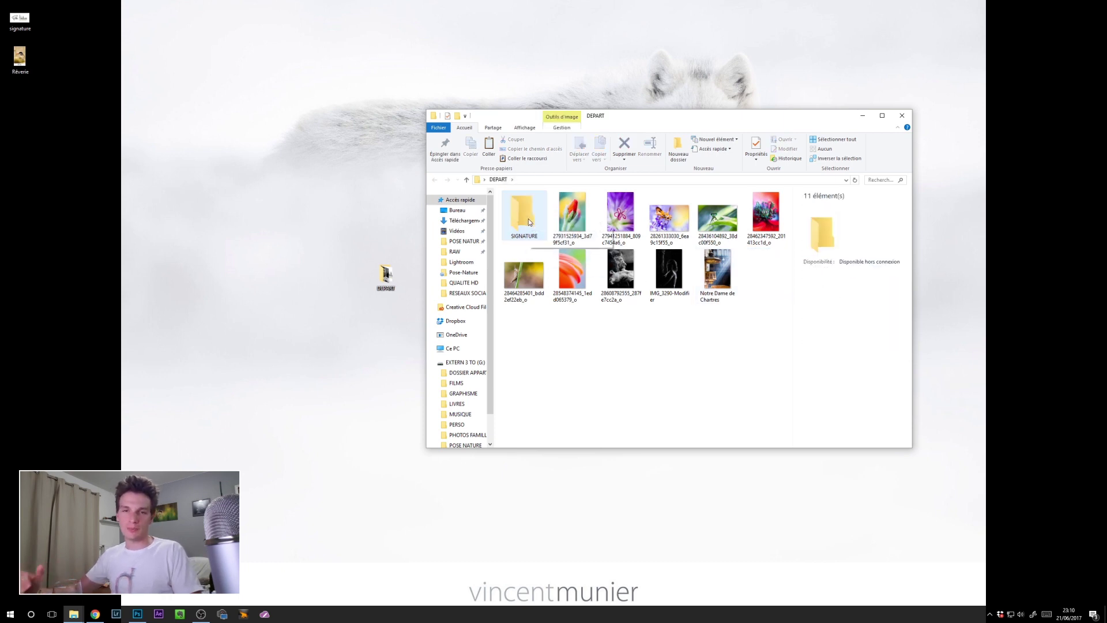
- Check the contents of the SIGNATURE folder, look briefly at Photoshop's start screen, and return to the DEPART folder
double_click(528, 219)
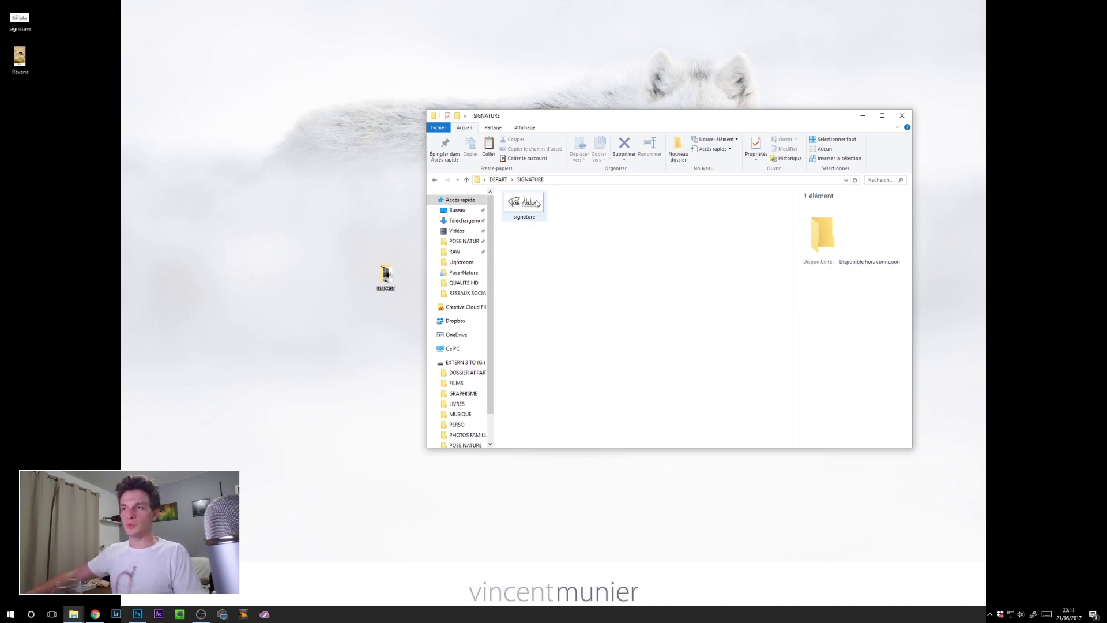
left_click(138, 616)
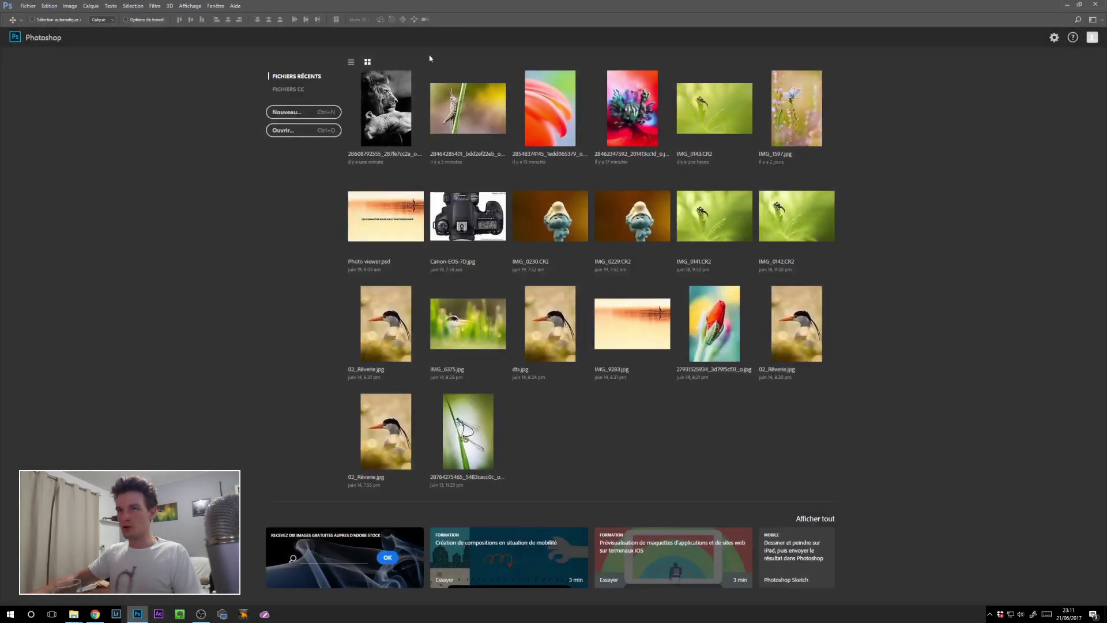
left_click(1065, 5)
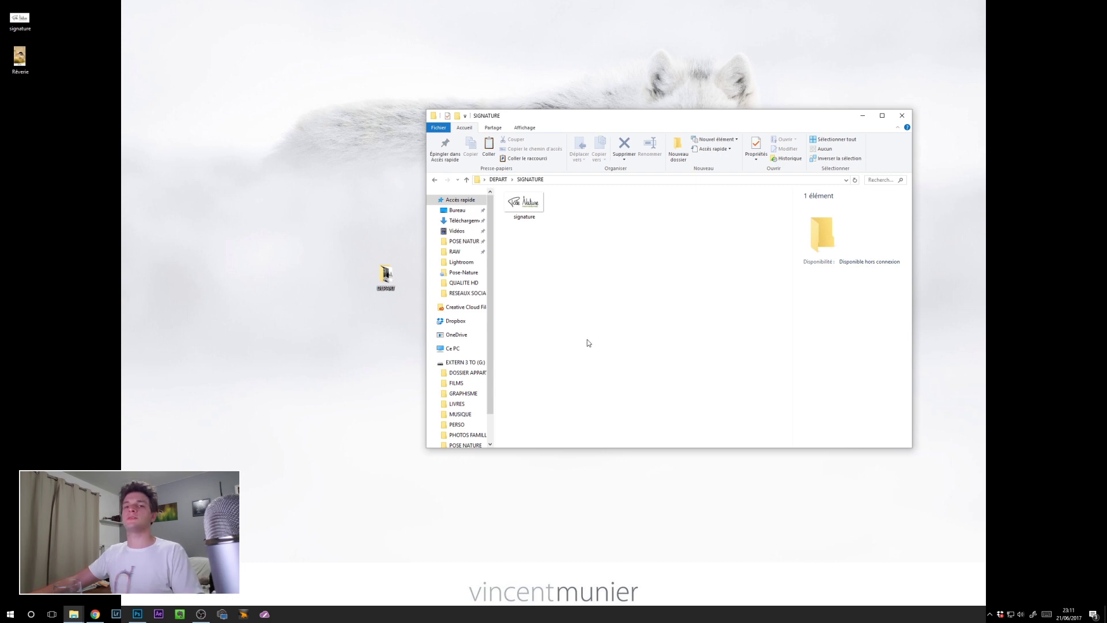
key("alt+Left")
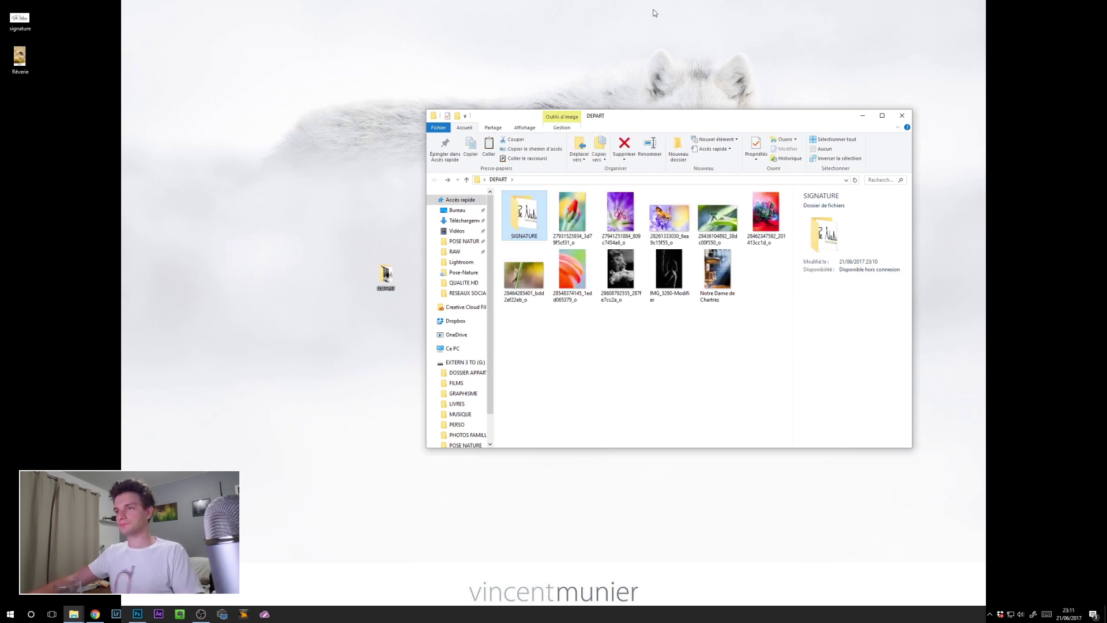
left_click(557, 367)
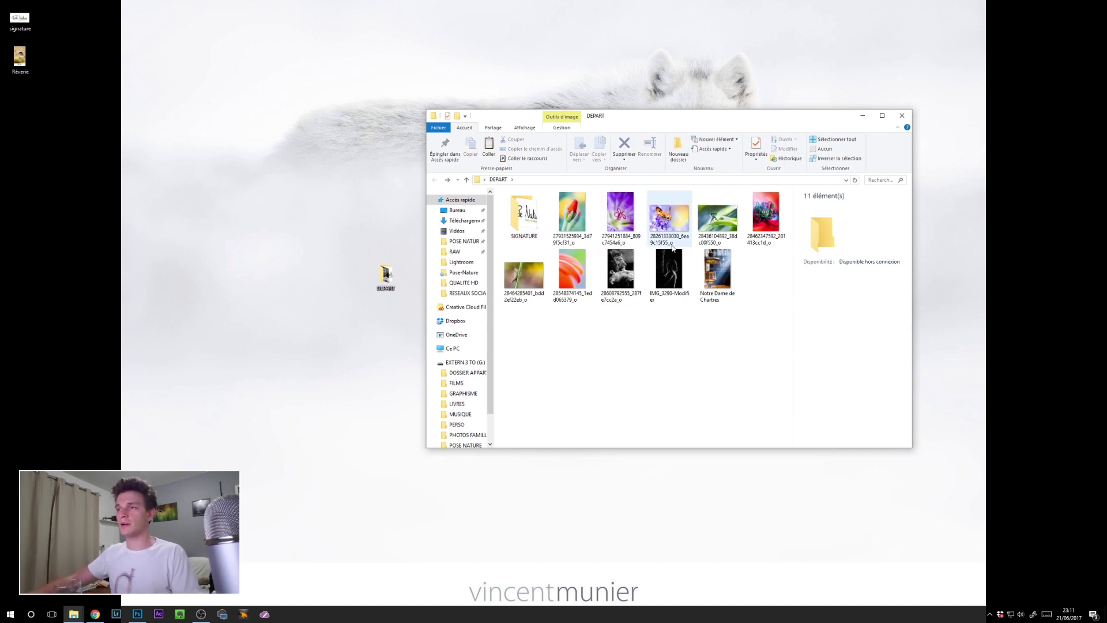
- Open the grasshopper photo from the DEPART folder in Photoshop
left_click_drag(522, 275, 201, 245)
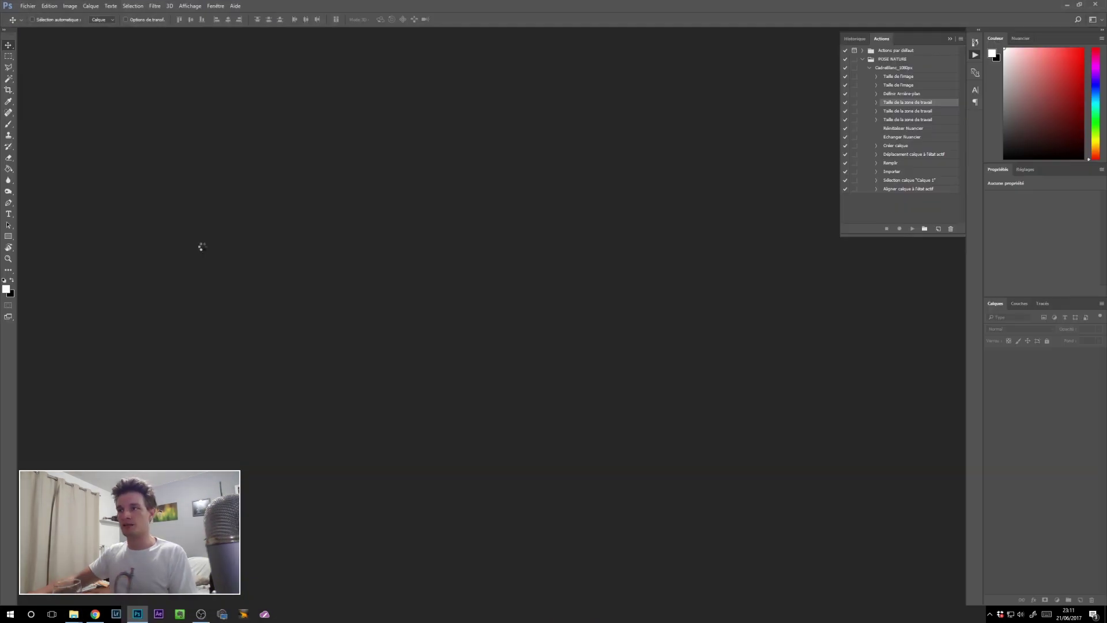
left_click(581, 272)
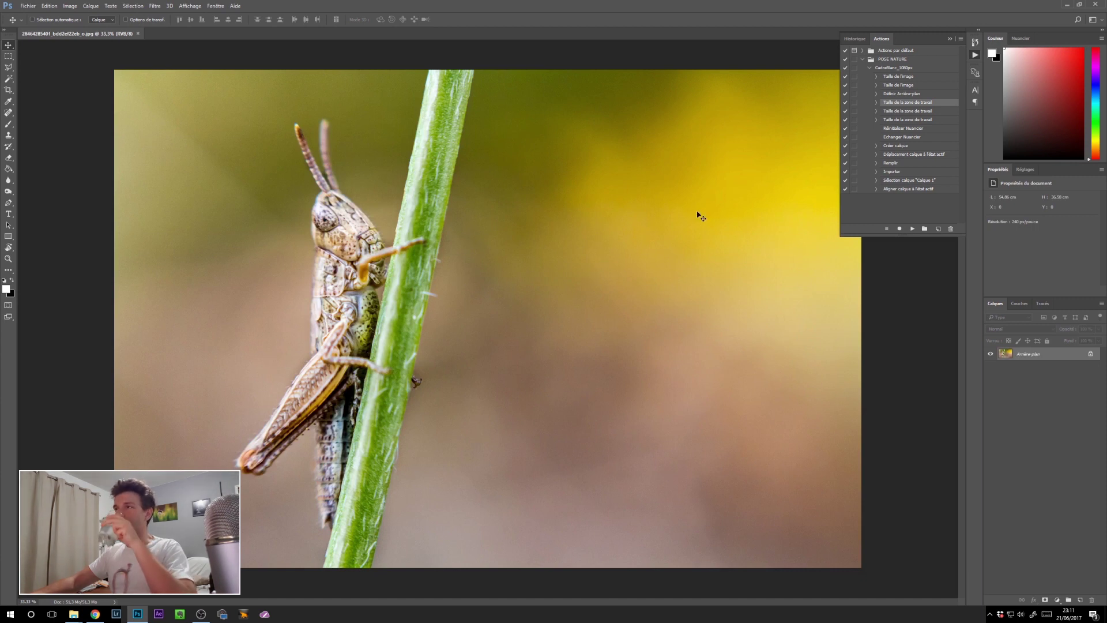
- Delete the existing POSE NATURE action set together with its recorded action
left_click(895, 60)
left_click(951, 230)
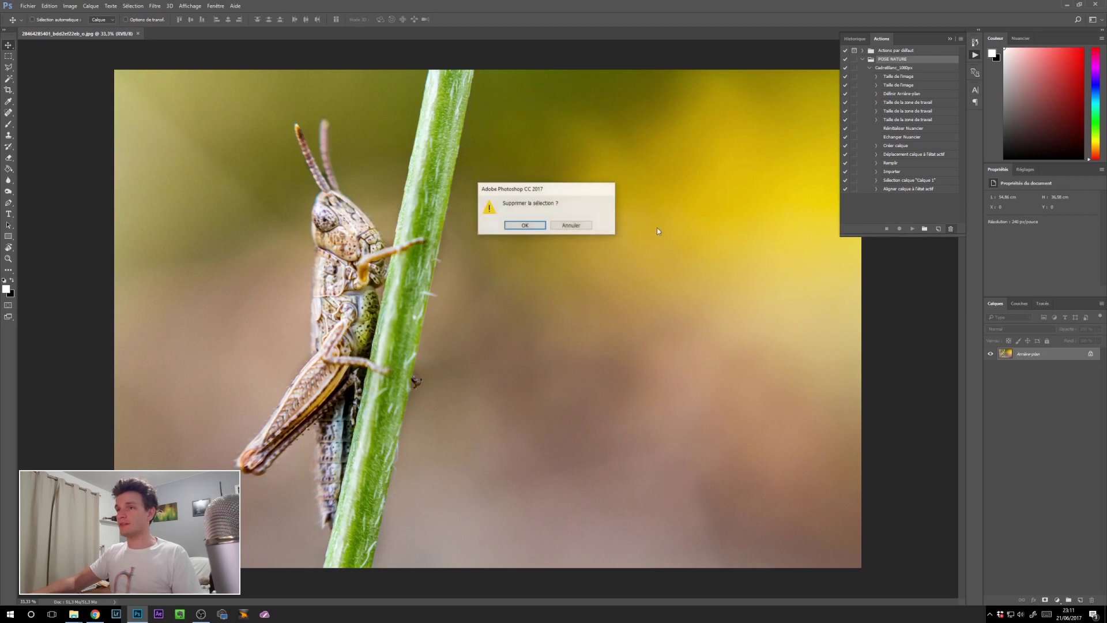
left_click(526, 226)
left_click(881, 150)
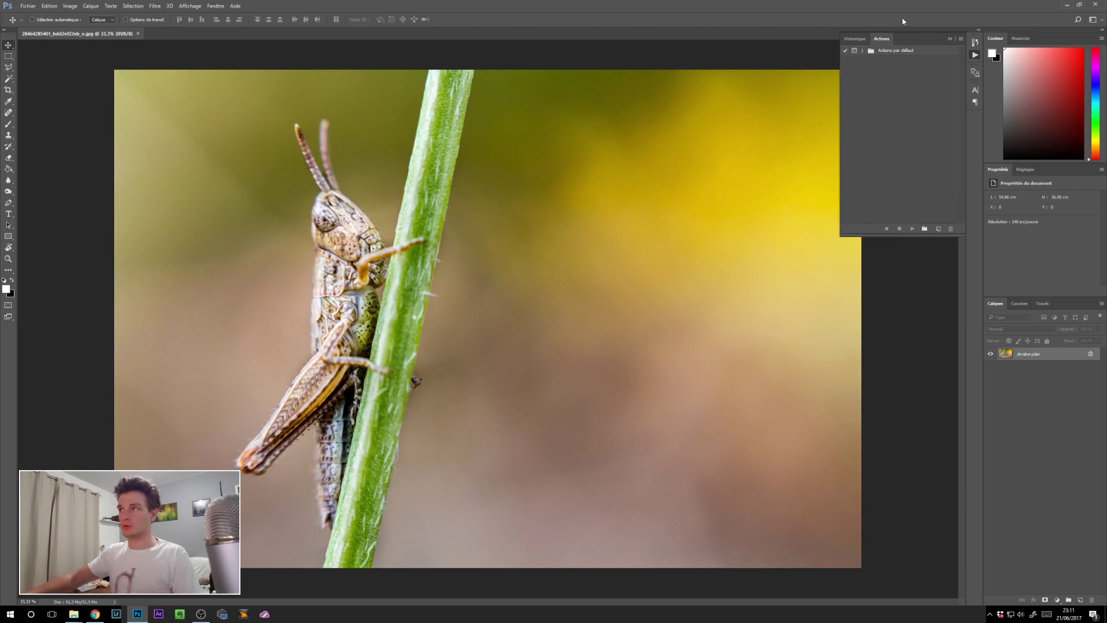
- Create a new action set named POSE NATURE and look briefly through the default action set
left_click(924, 228)
type("POSE NATURE")
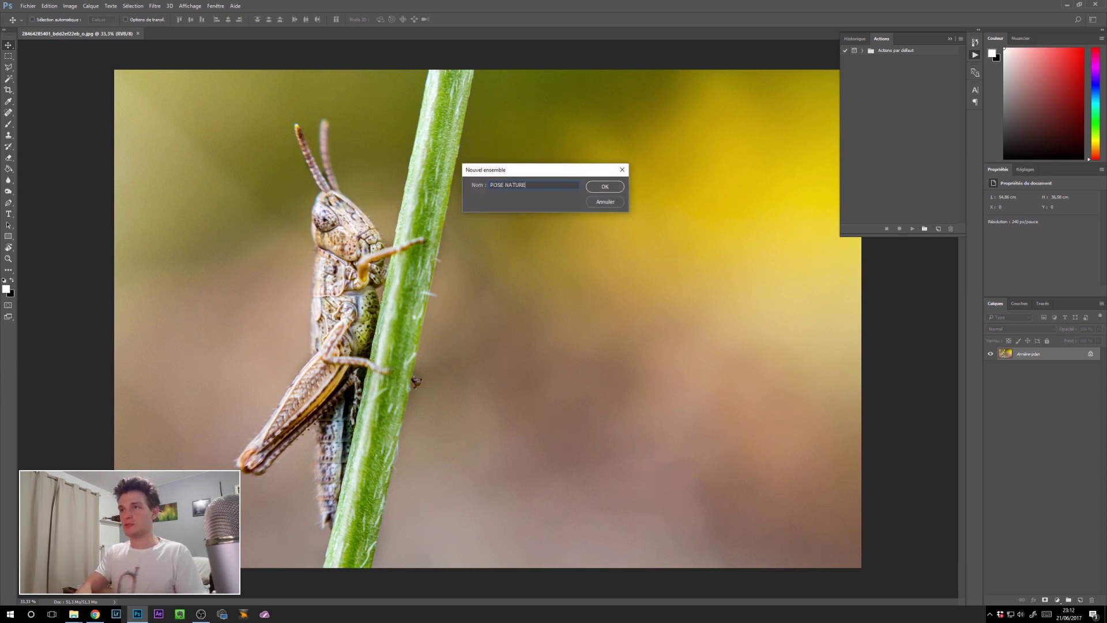
key("Return")
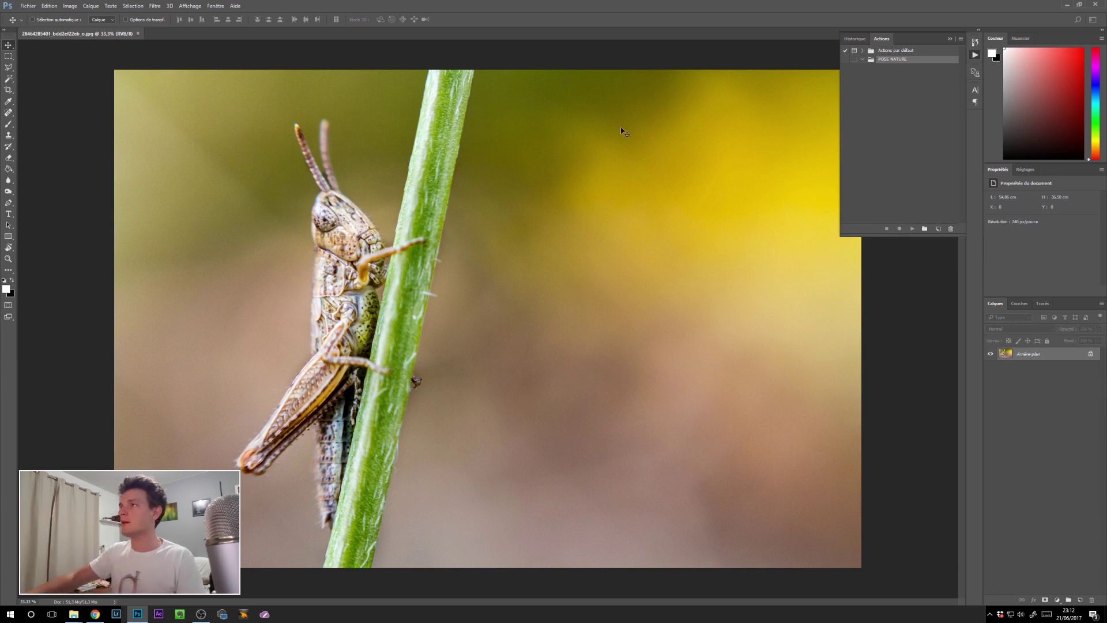
left_click(863, 51)
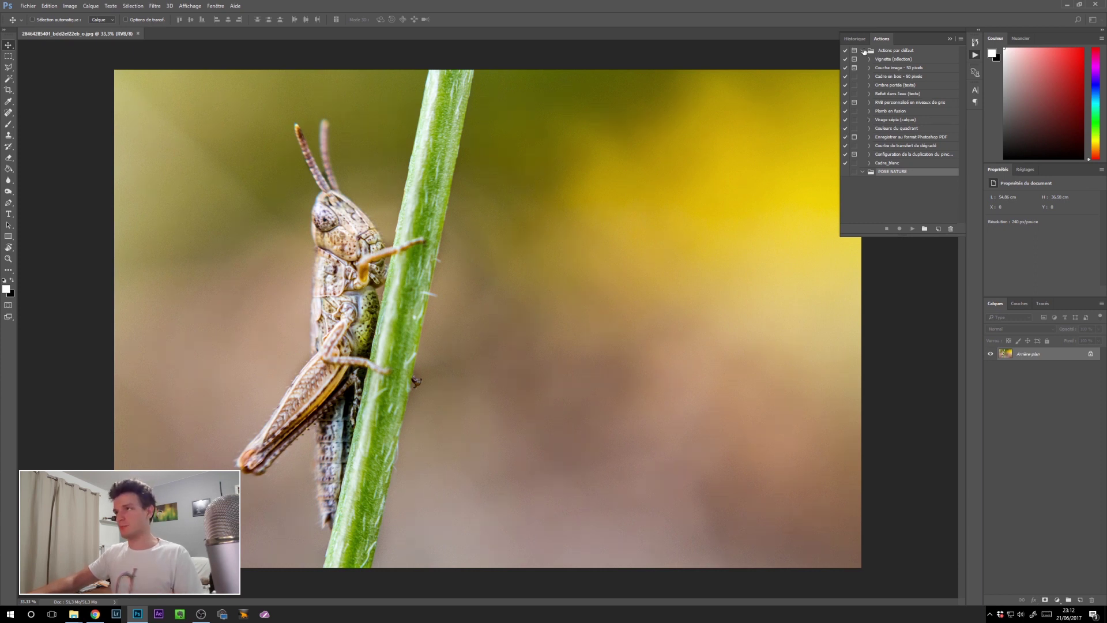
left_click(862, 50)
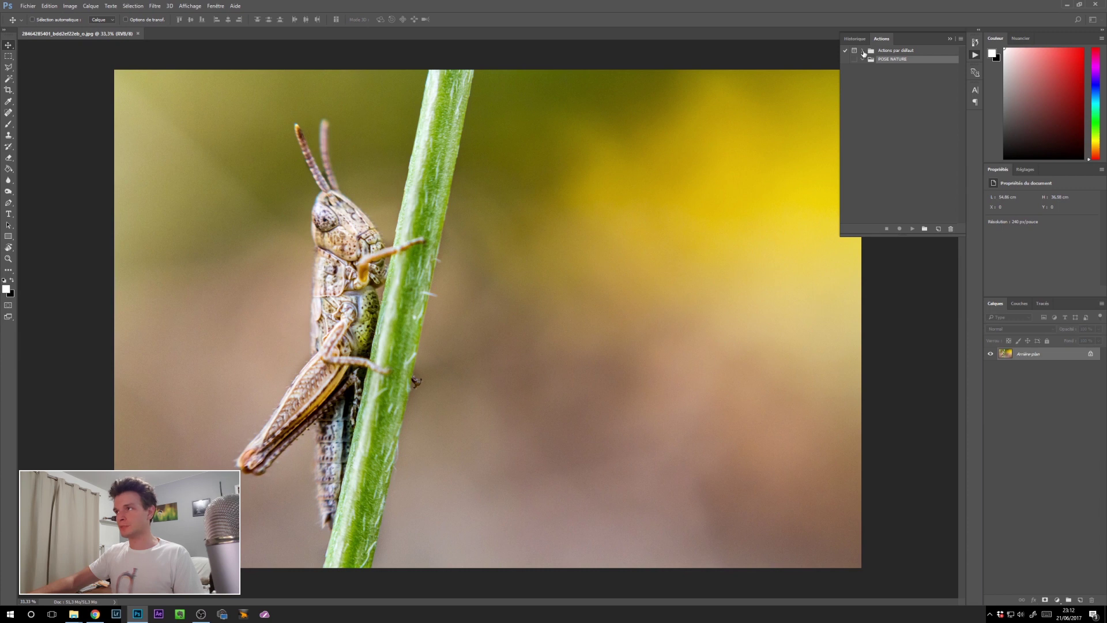
- Create an action named CadreBlanc_1080px in the POSE NATURE set and start recording it
left_click(902, 81)
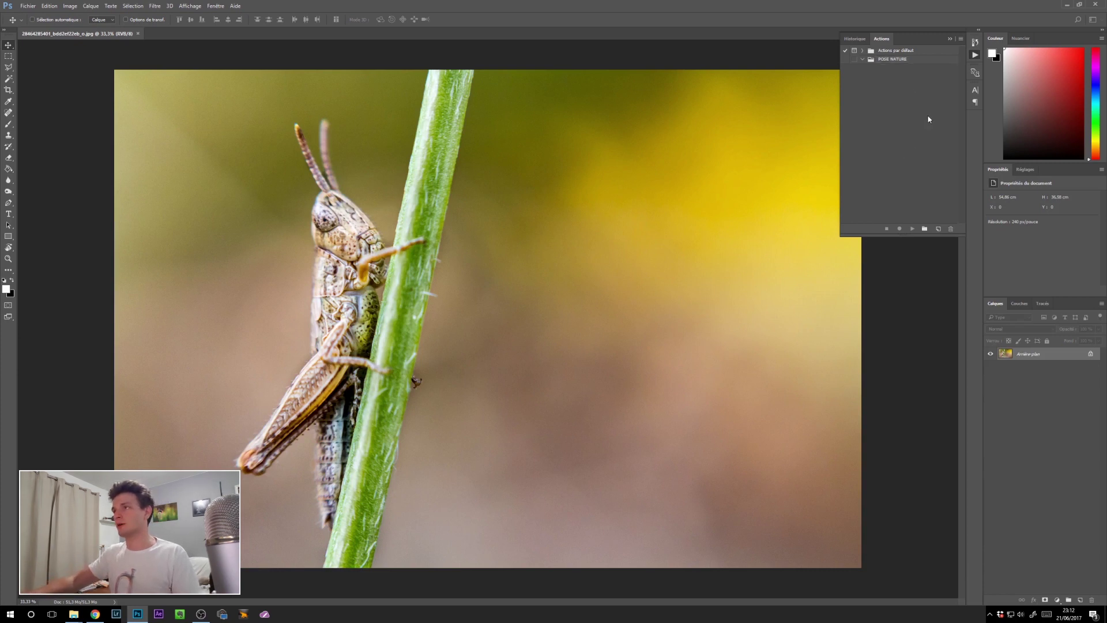
left_click(910, 60)
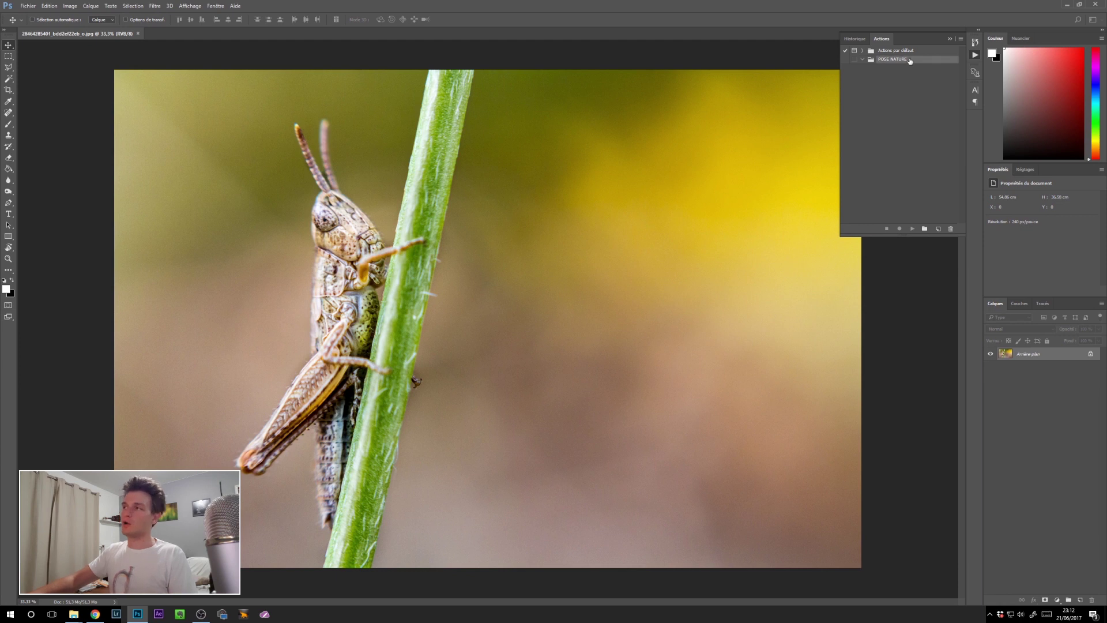
left_click(938, 229)
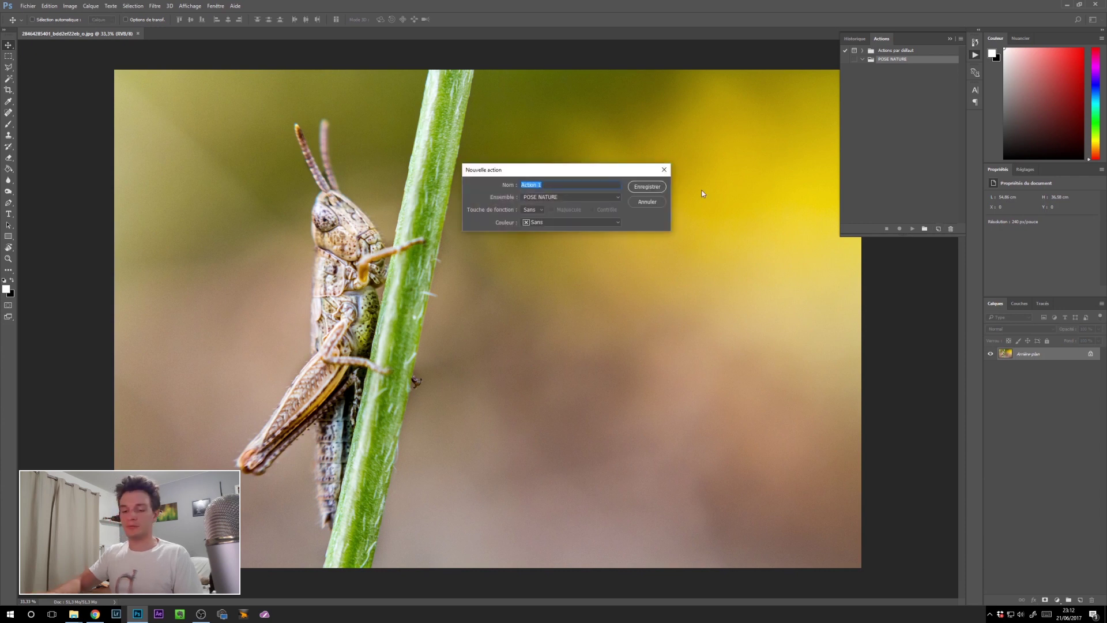
type("Cadre")
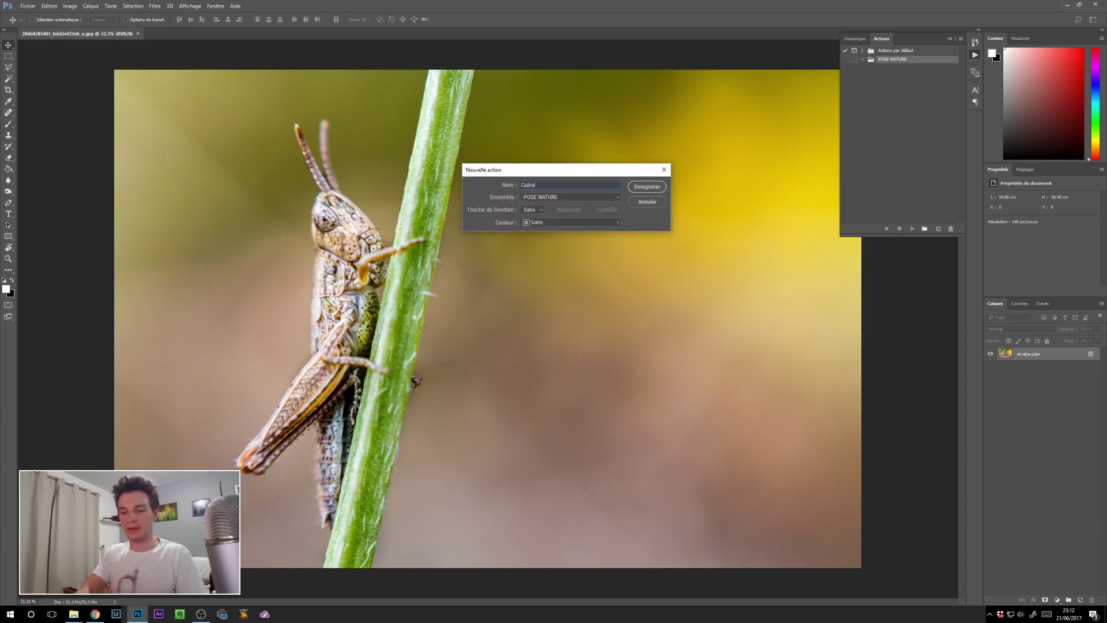
type("Blanc_1")
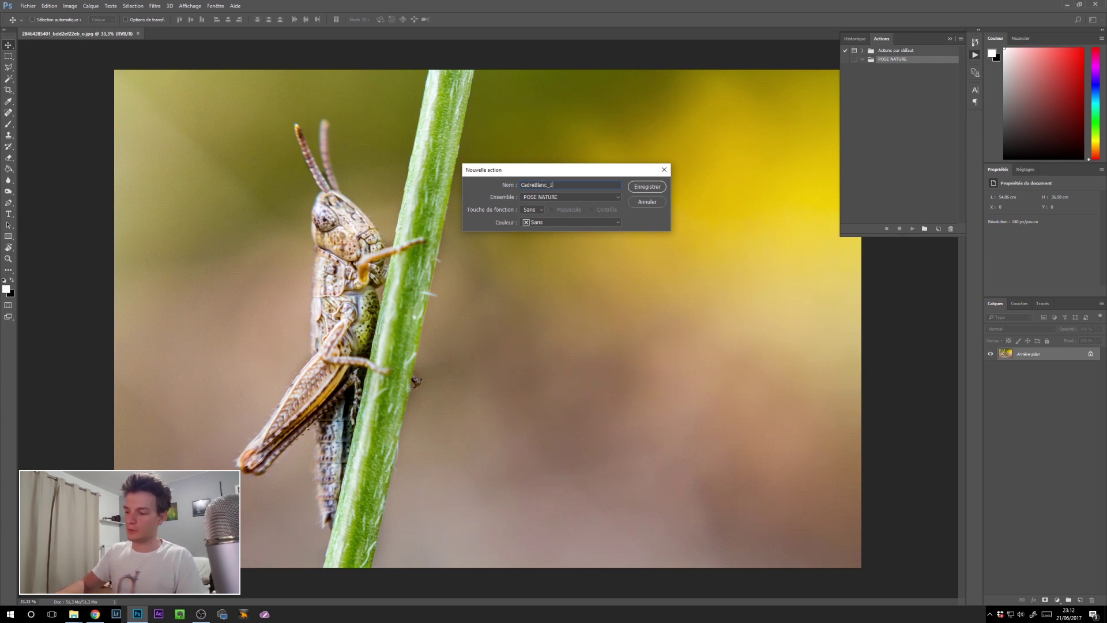
type("080px")
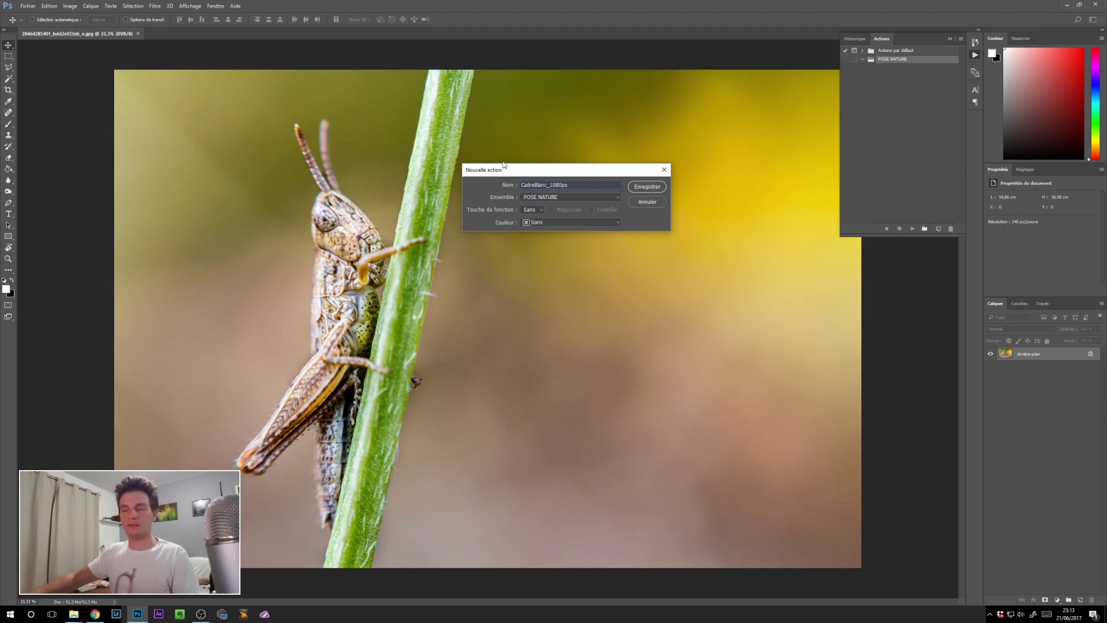
left_click(646, 186)
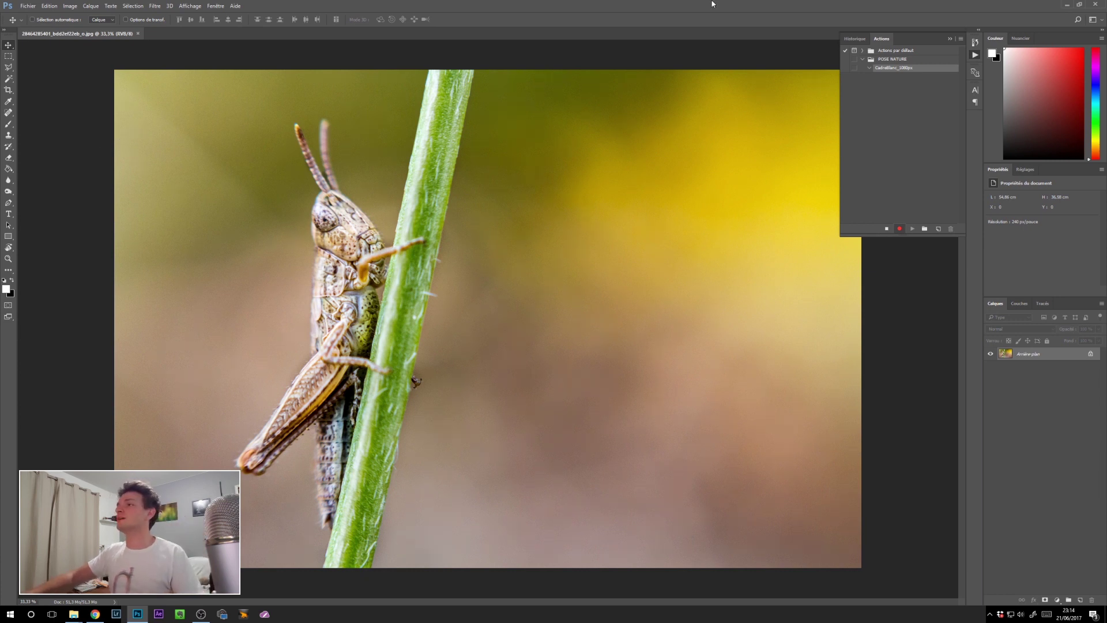
- Set the image resolution to 72 pixels per inch with resampling kept on
left_click(71, 6)
left_click(93, 68)
left_click(560, 201)
type("7")
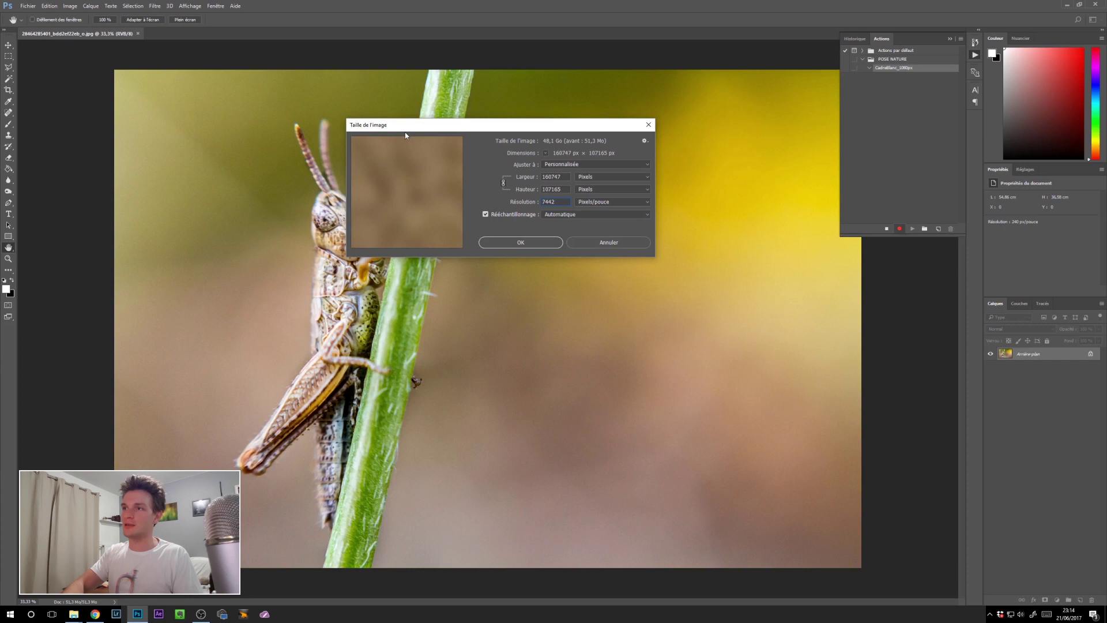
type("2")
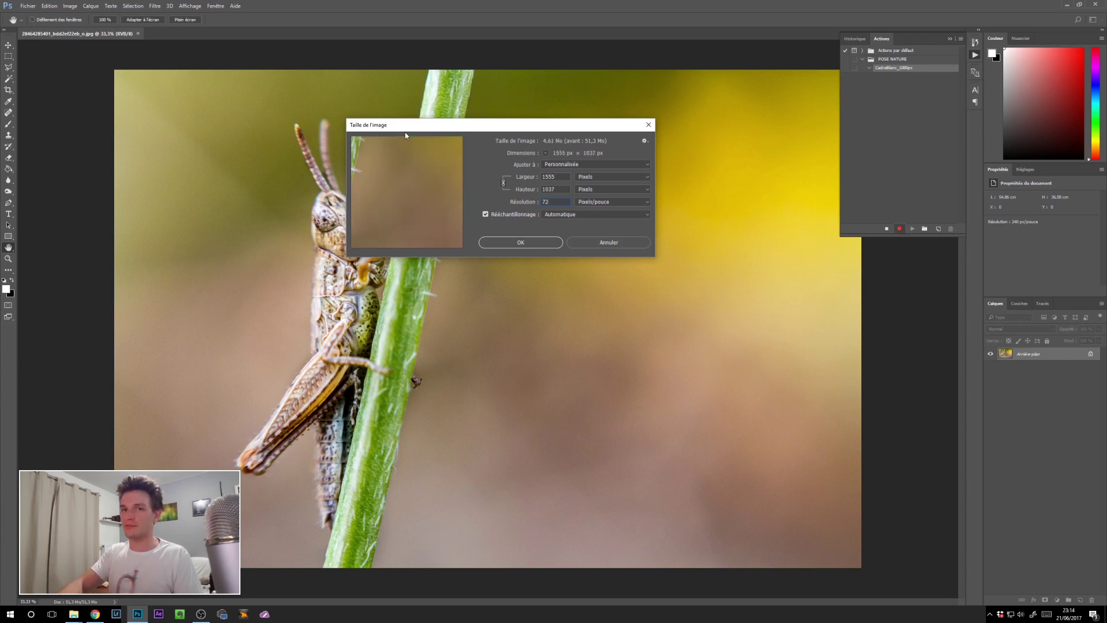
key("Return")
scroll(483, 331, "up", 2)
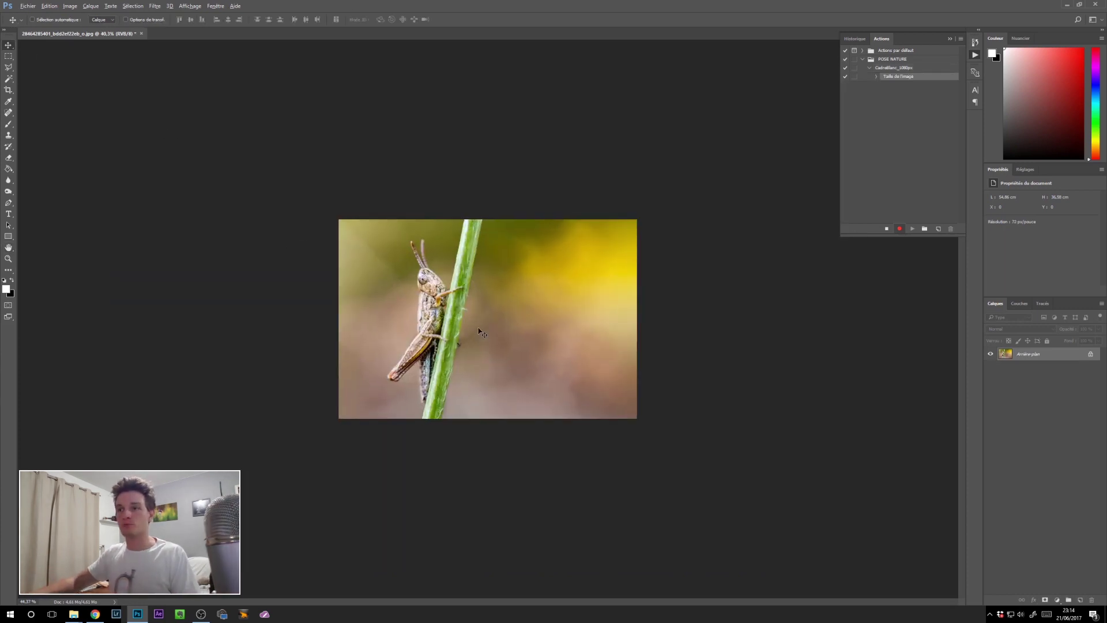
- Resize the image to a height of 1080 pixels, keeping its proportions
left_click(70, 5)
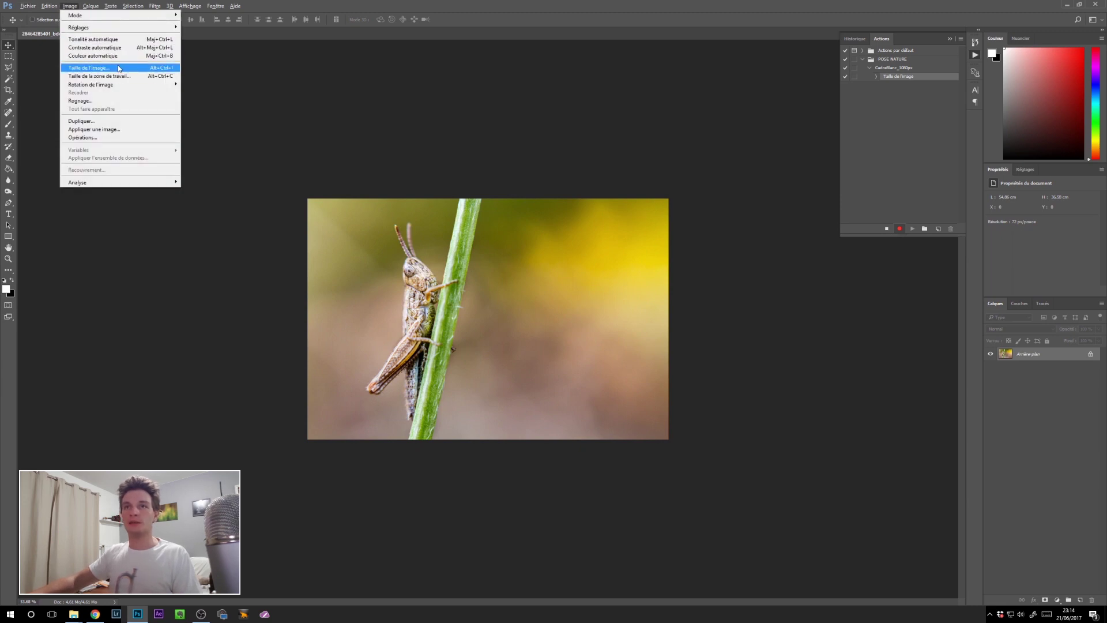
left_click(88, 67)
key("Tab")
type("1080")
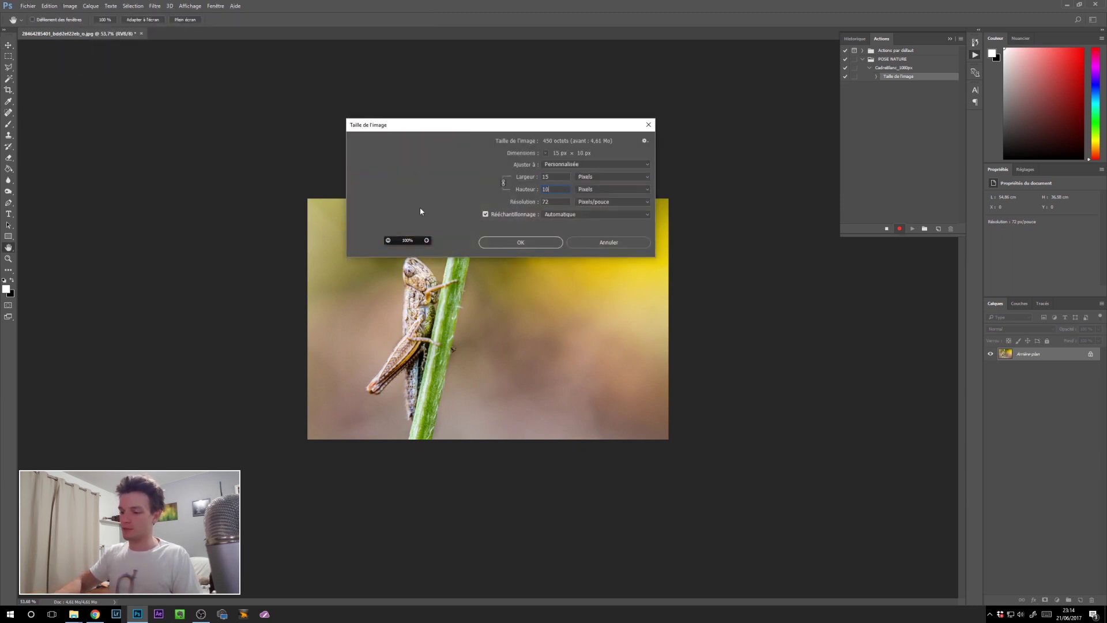
key("Return")
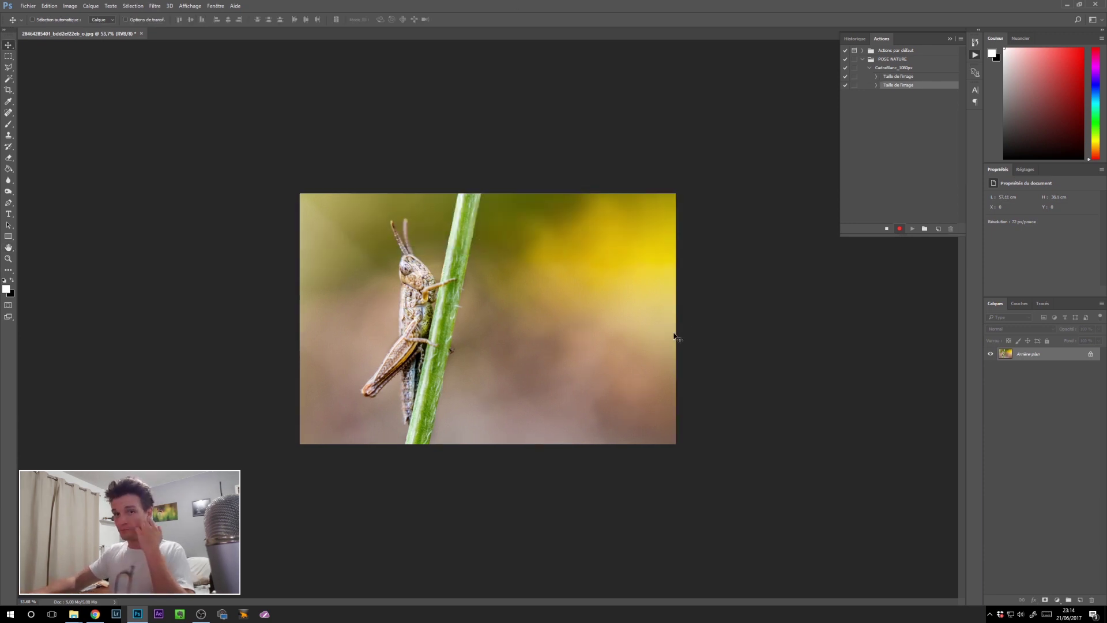
- Convert the locked background into a normal layer with the default name and options
double_click(1058, 362)
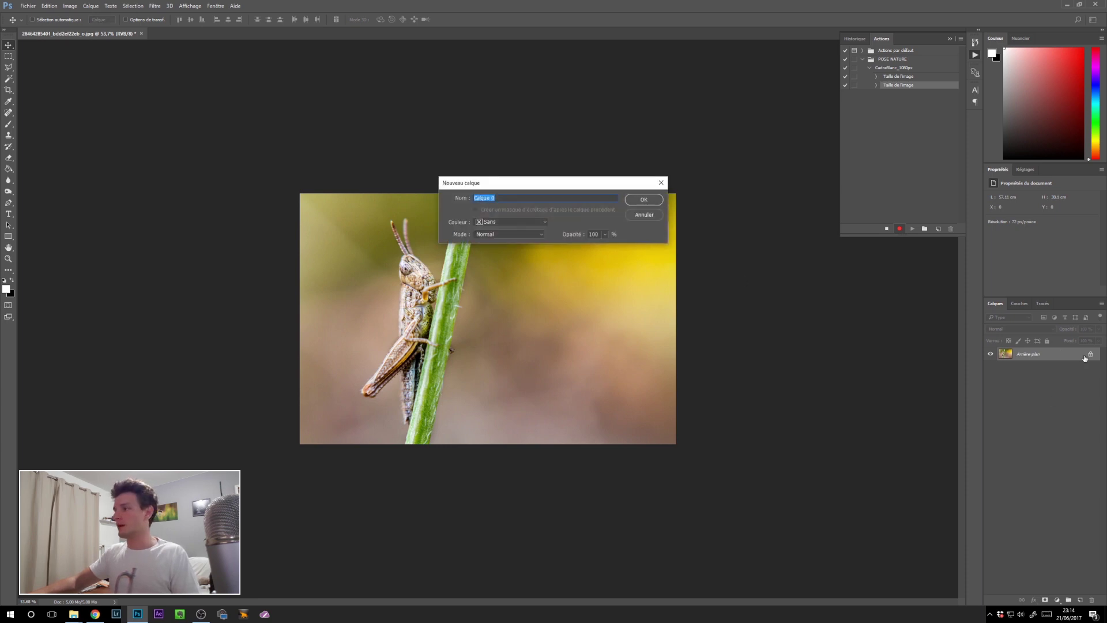
left_click(652, 201)
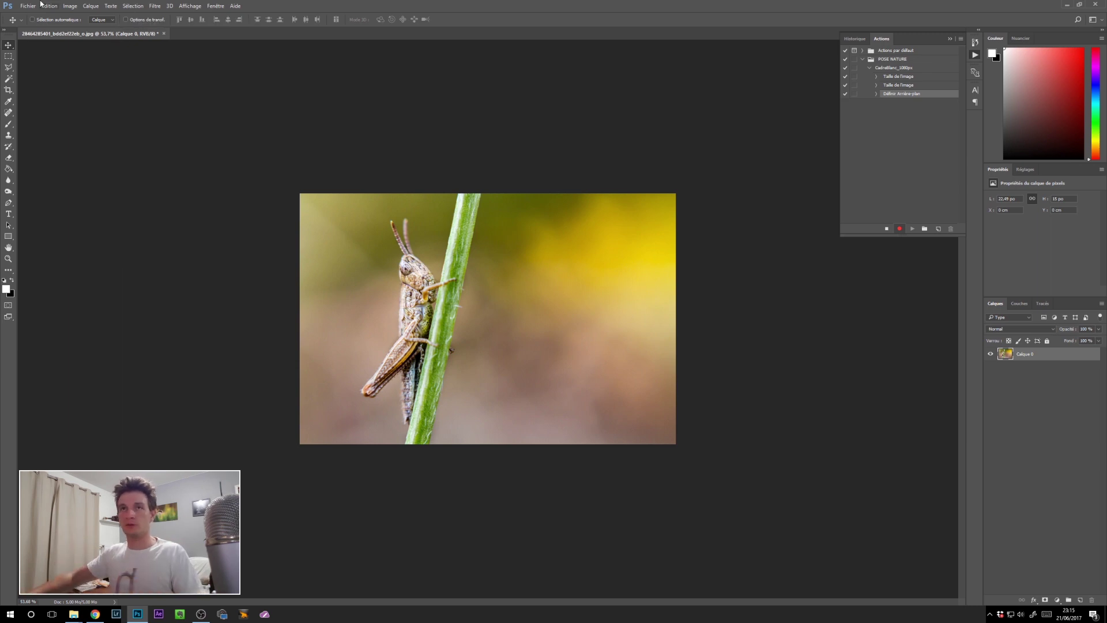
- Extend the canvas width by 20 pixels relative to its current size, keeping the photo centred
left_click(70, 6)
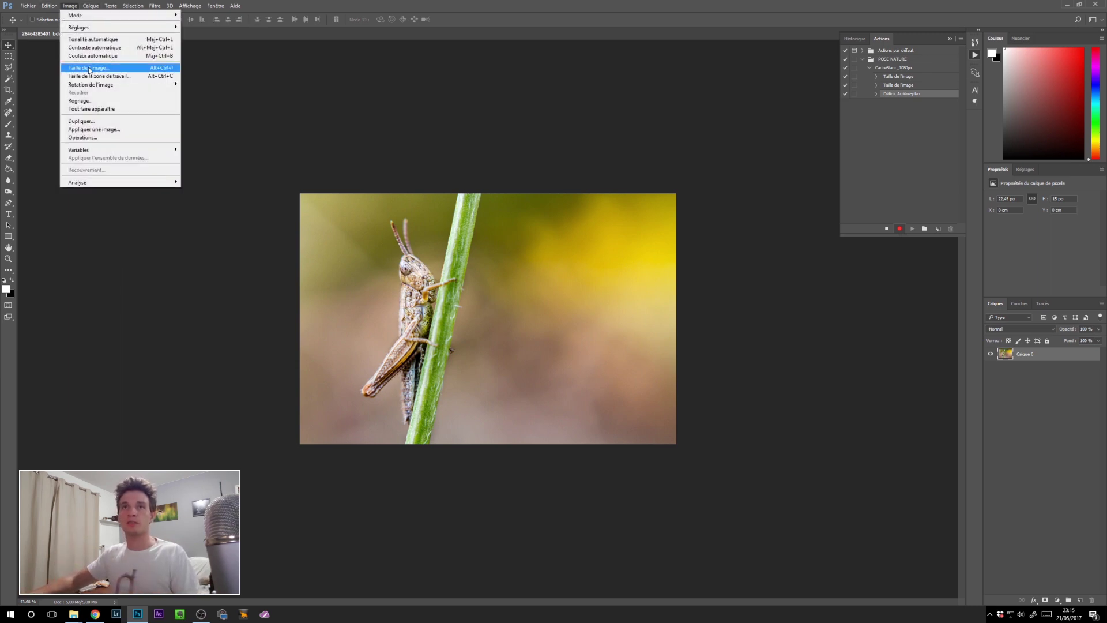
left_click(89, 76)
left_click(602, 223)
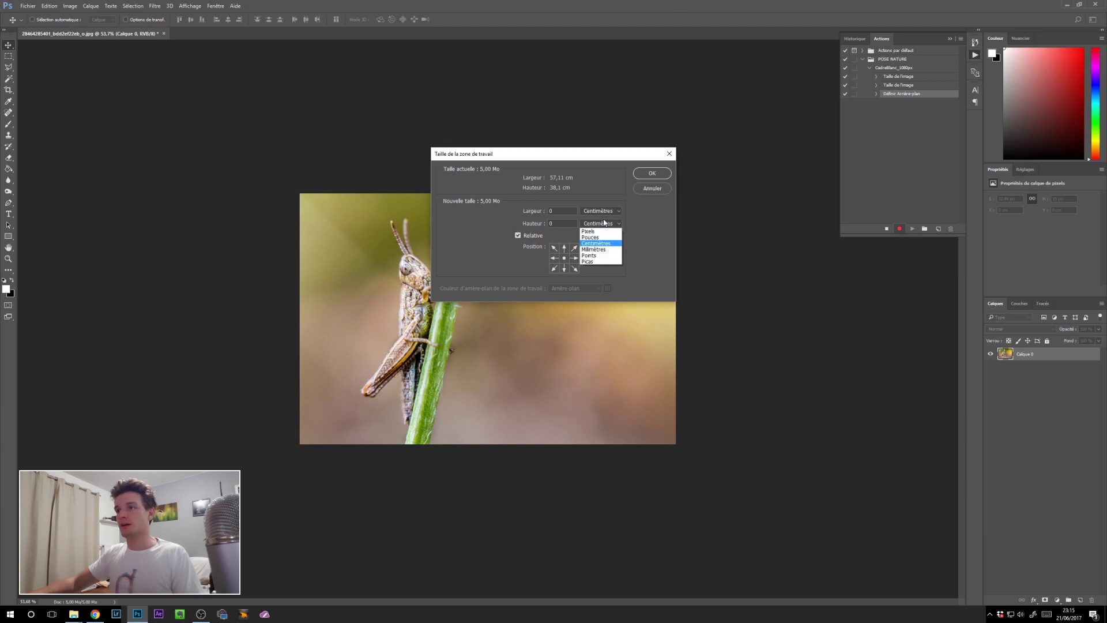
left_click(587, 231)
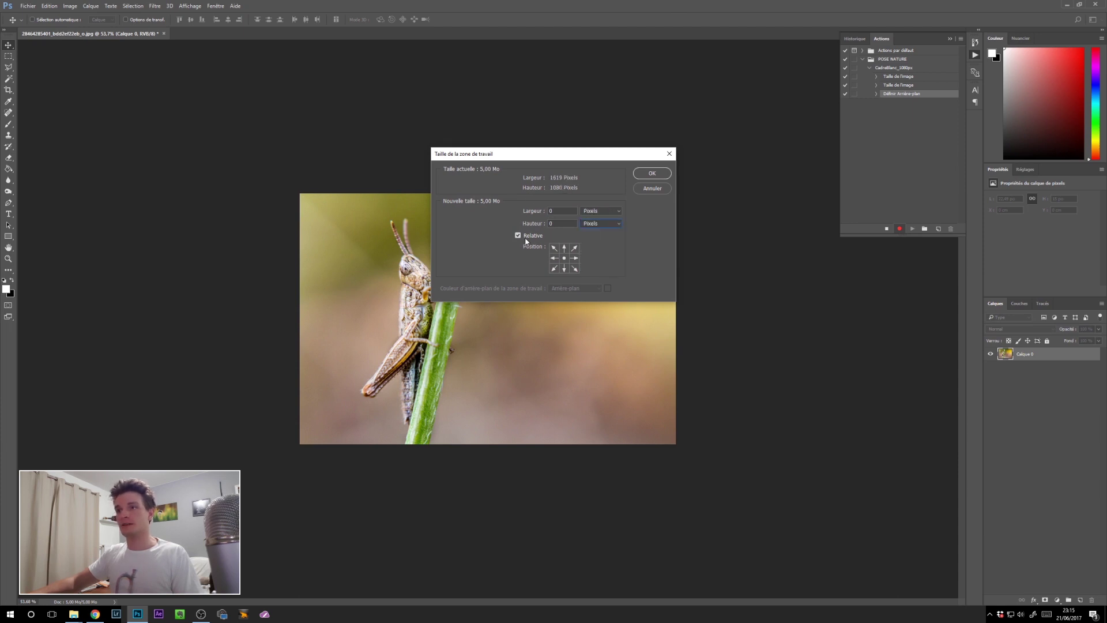
double_click(552, 209)
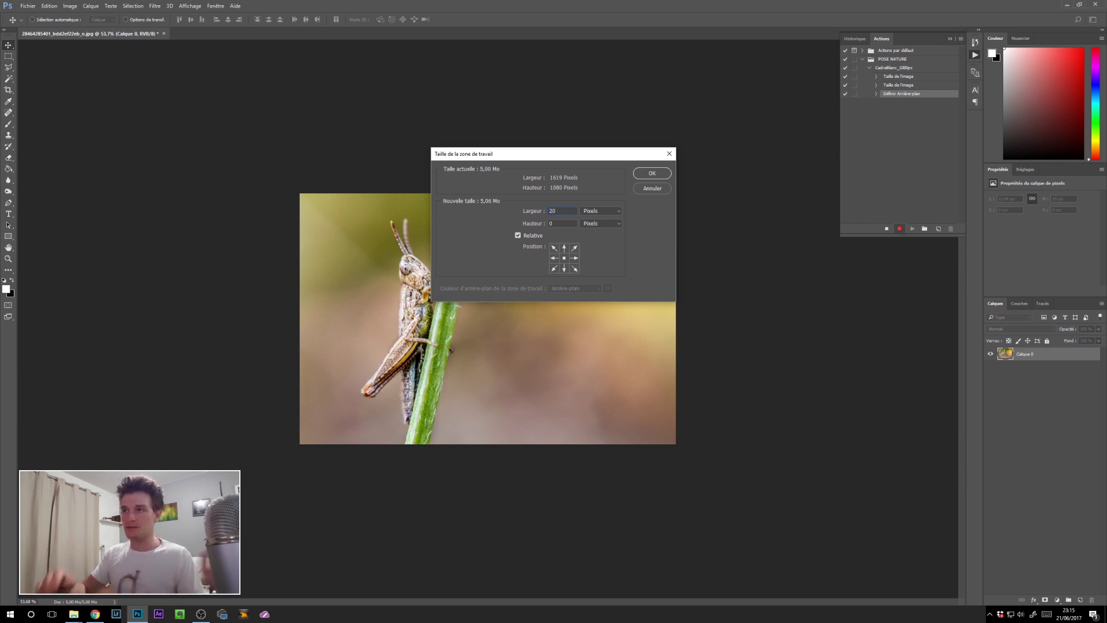
key("Return")
- Extend the canvas height by 10 pixels on the top side only, anchoring the photo at the bottom
left_click(70, 6)
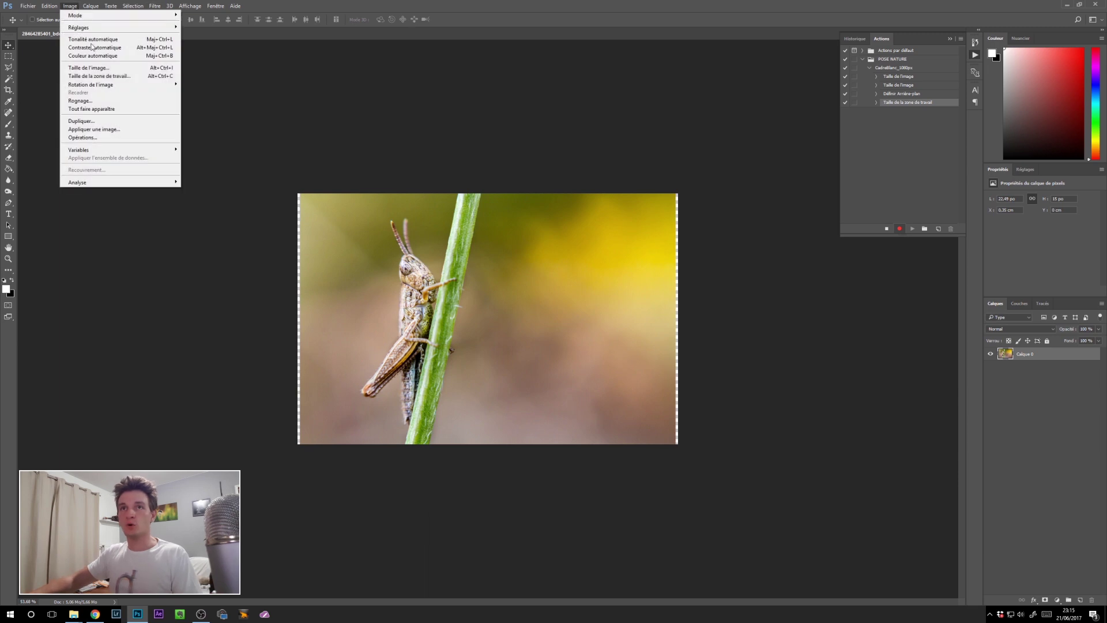
left_click(95, 76)
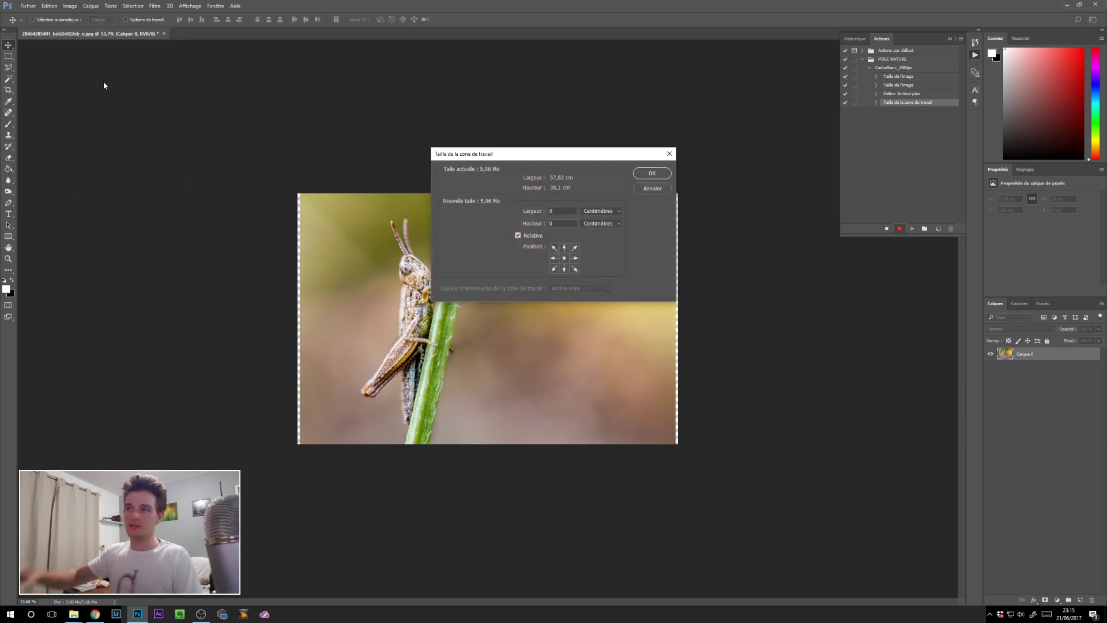
left_click(585, 225)
left_click(593, 220)
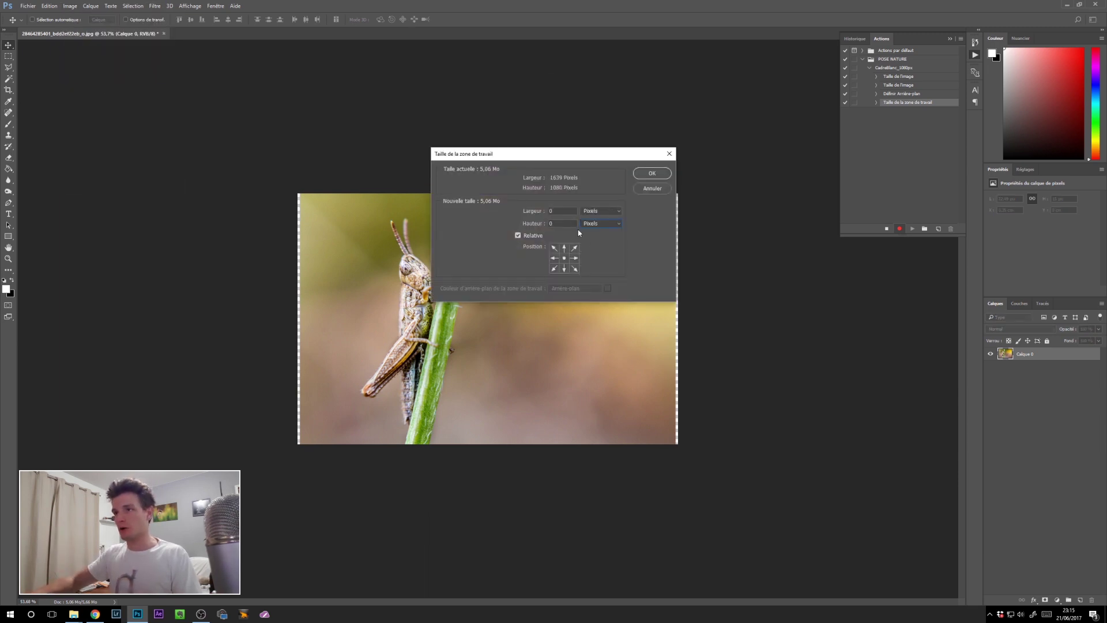
type("10")
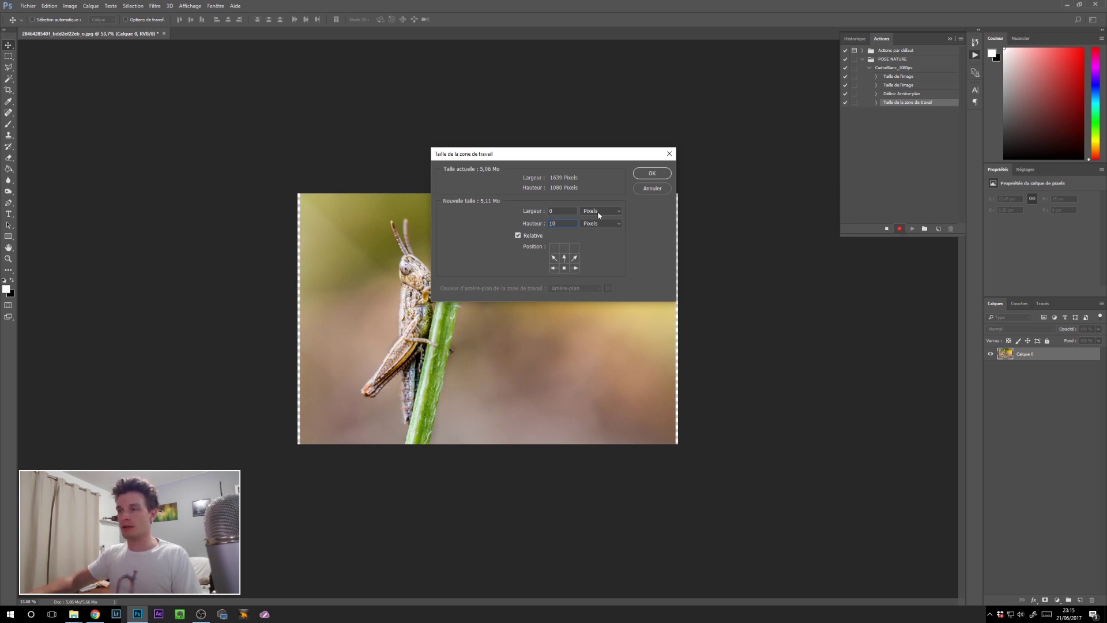
left_click(641, 174)
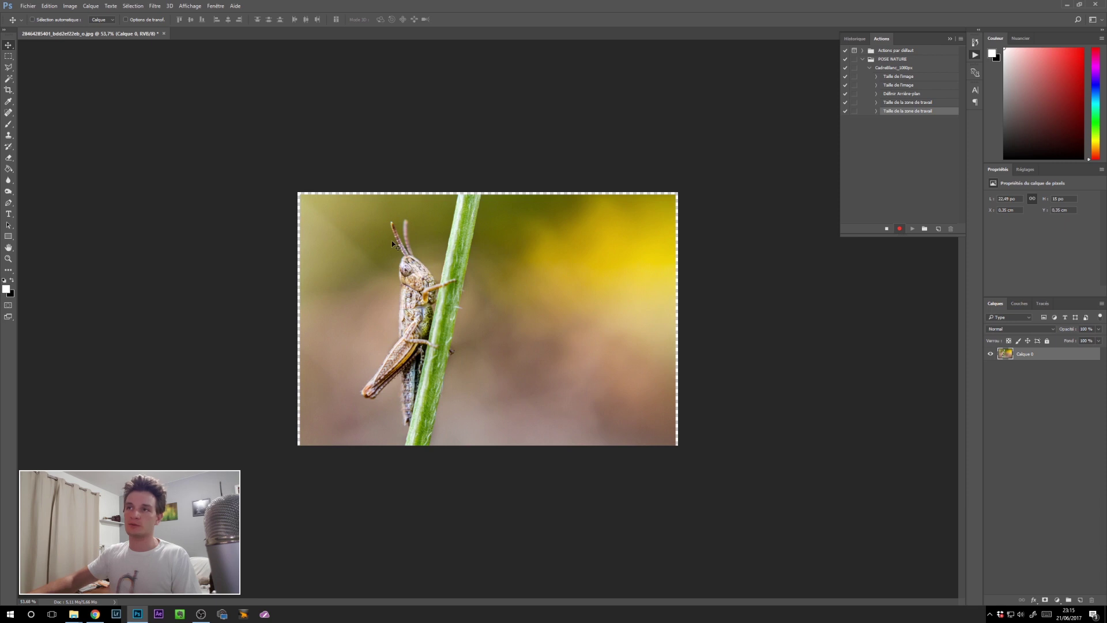
- Extend the canvas height by 150 pixels on the bottom side only, anchoring the photo at the top
left_click(86, 7)
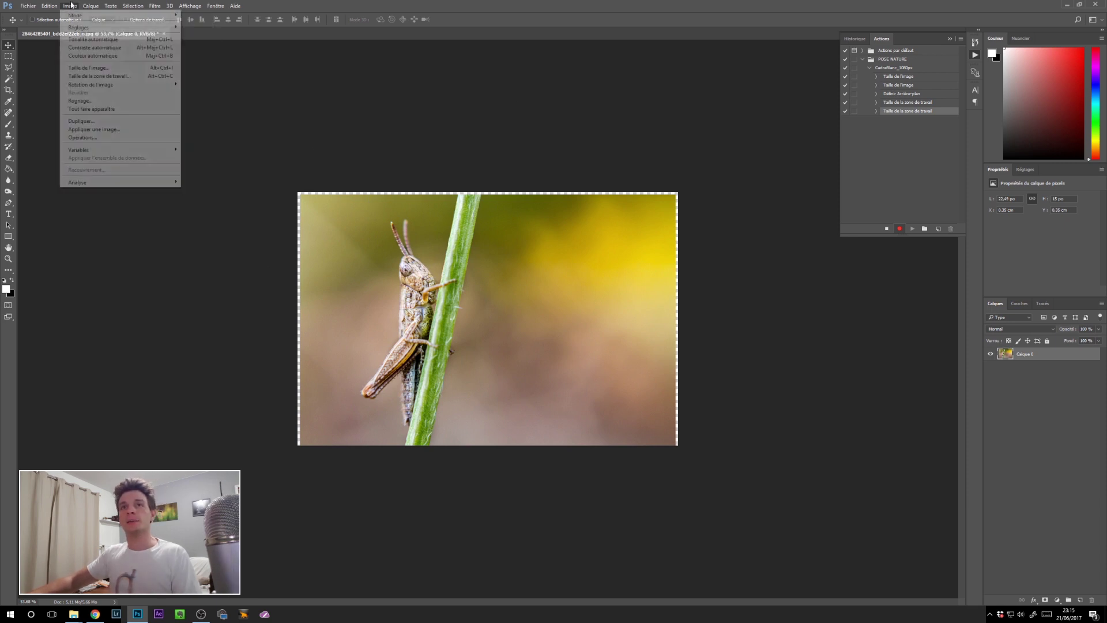
left_click(95, 76)
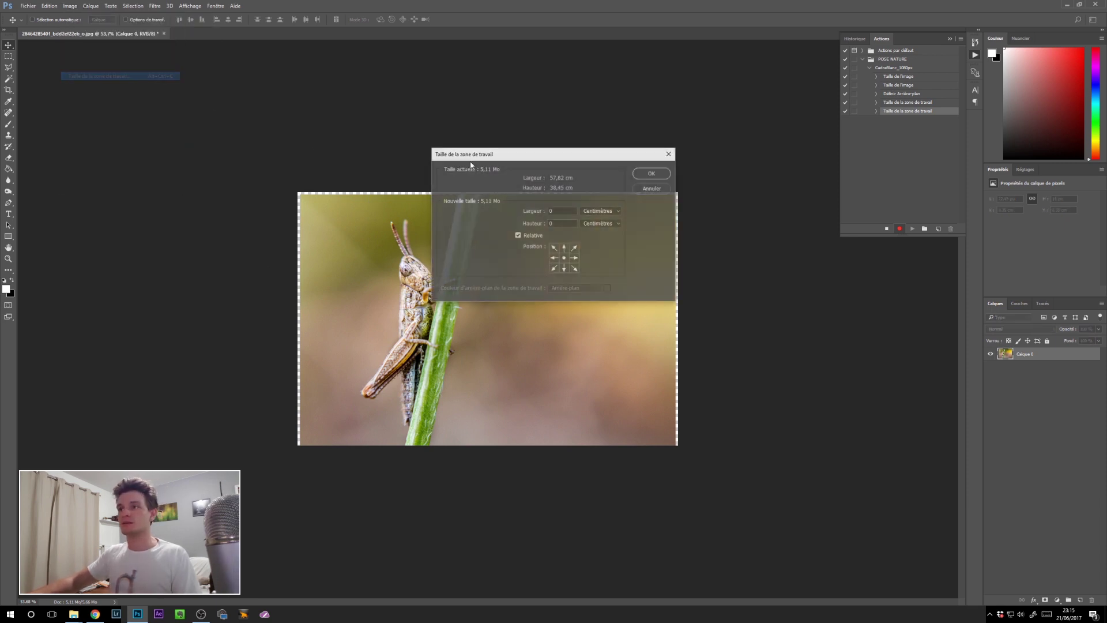
left_click(594, 224)
left_click(589, 229)
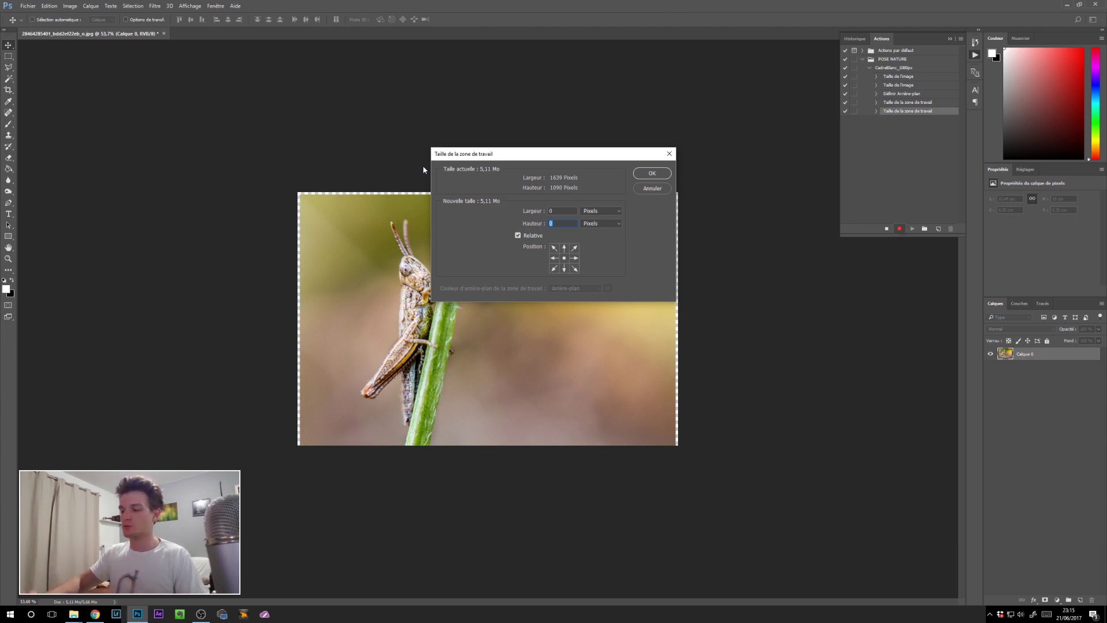
type("50")
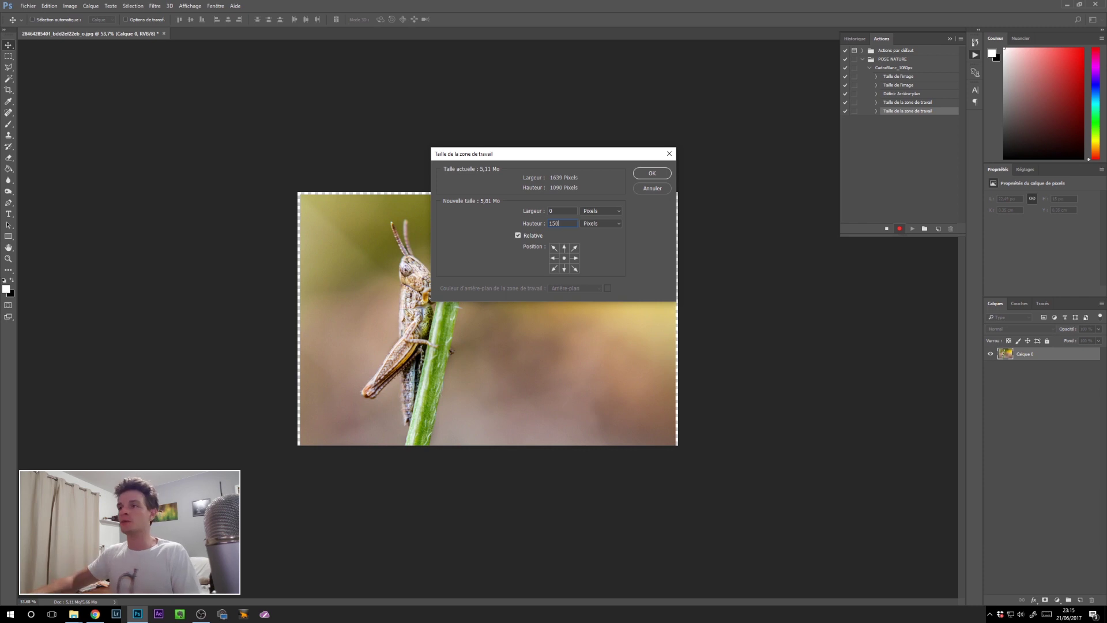
left_click(564, 248)
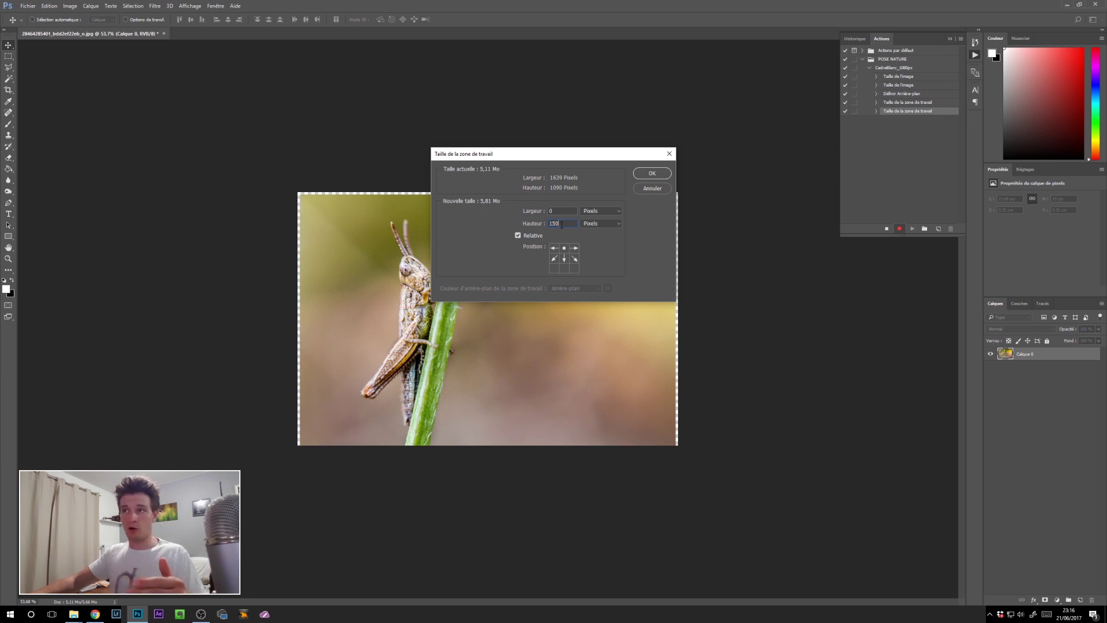
left_click(648, 175)
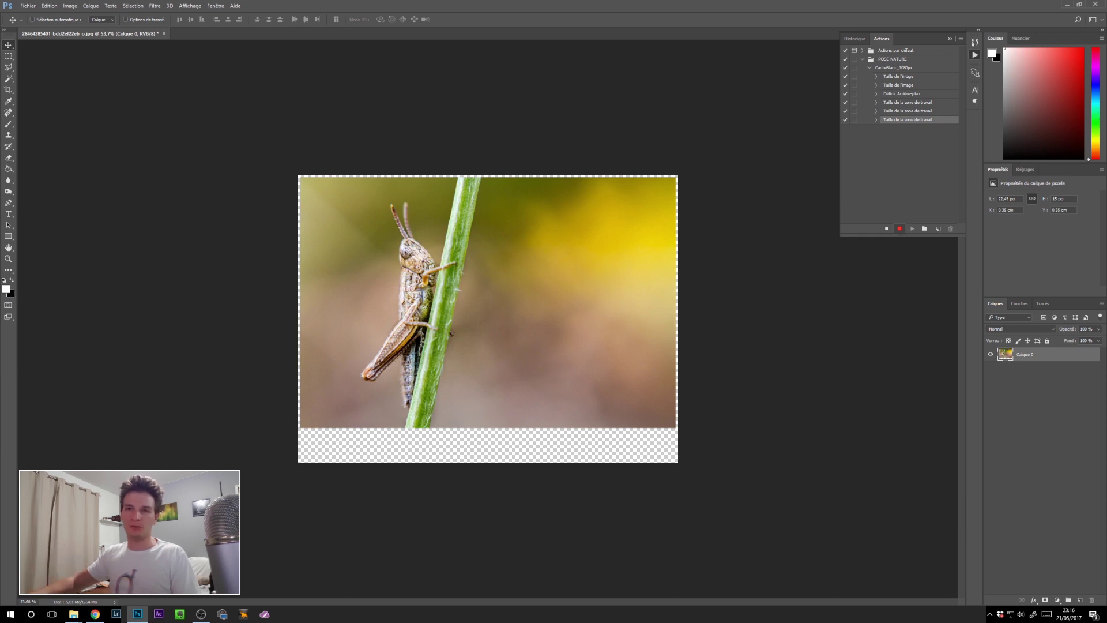
- Reset and swap the default colours to make white the foreground colour, and add a new layer beneath the photo layer
key("d")
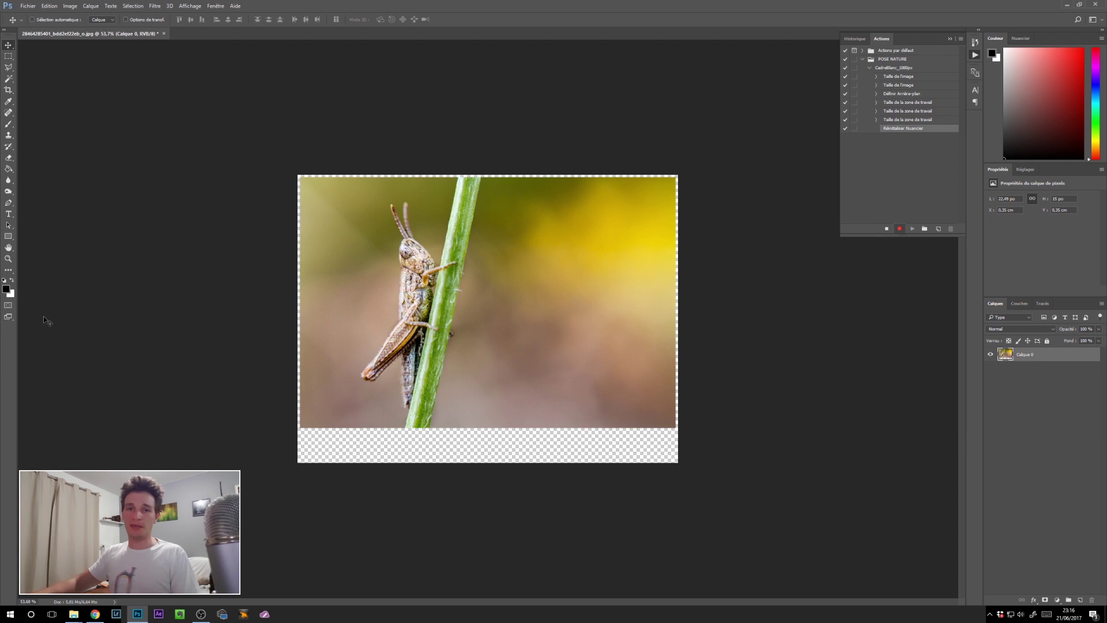
key("x")
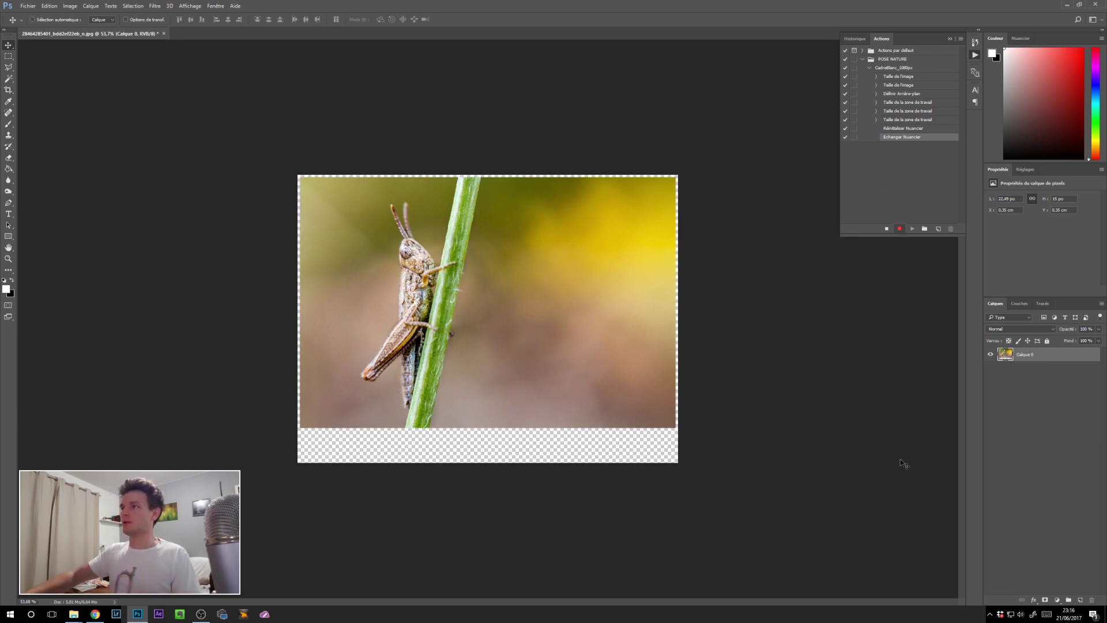
left_click(1080, 600)
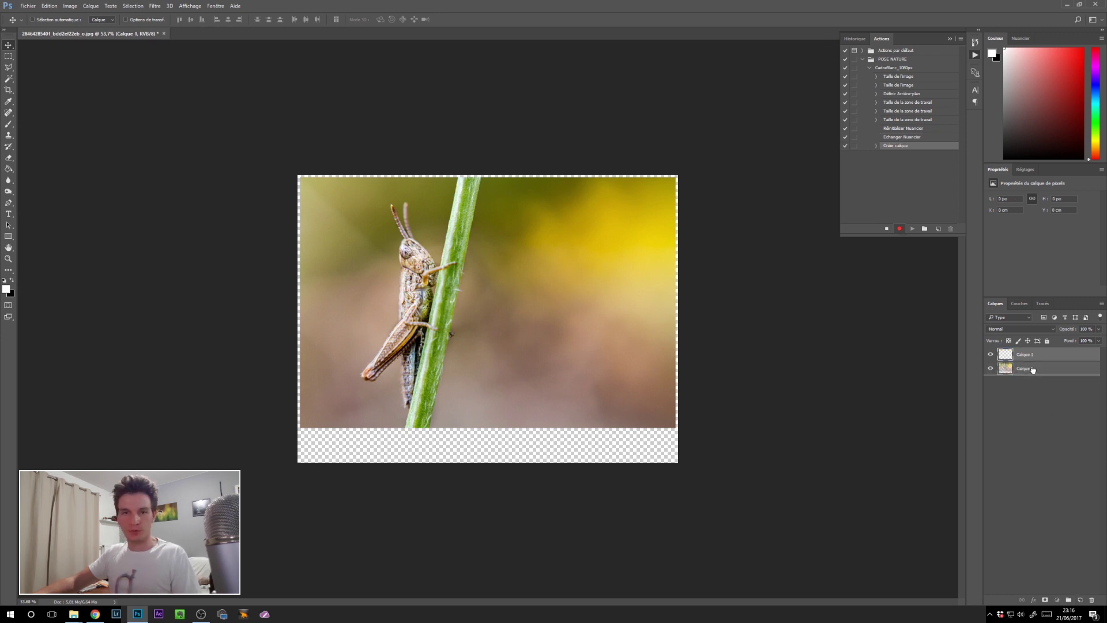
key("ctrl+bracketleft")
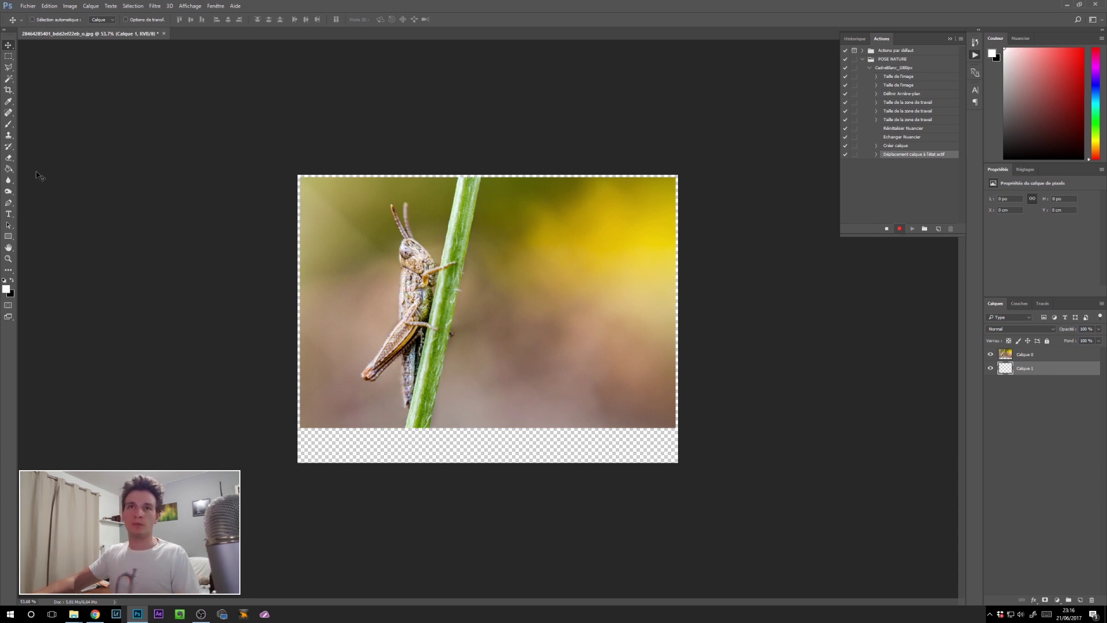
- Fill the empty layer beneath the photo with white using the Paint Bucket tool
left_click(9, 170)
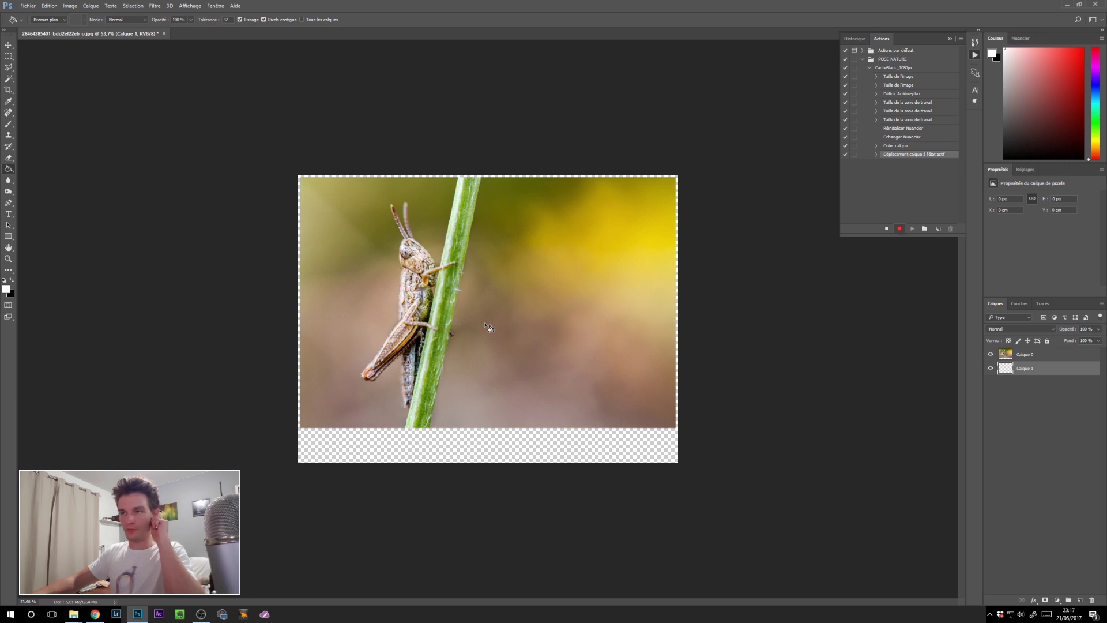
left_click(489, 327)
right_click(485, 326)
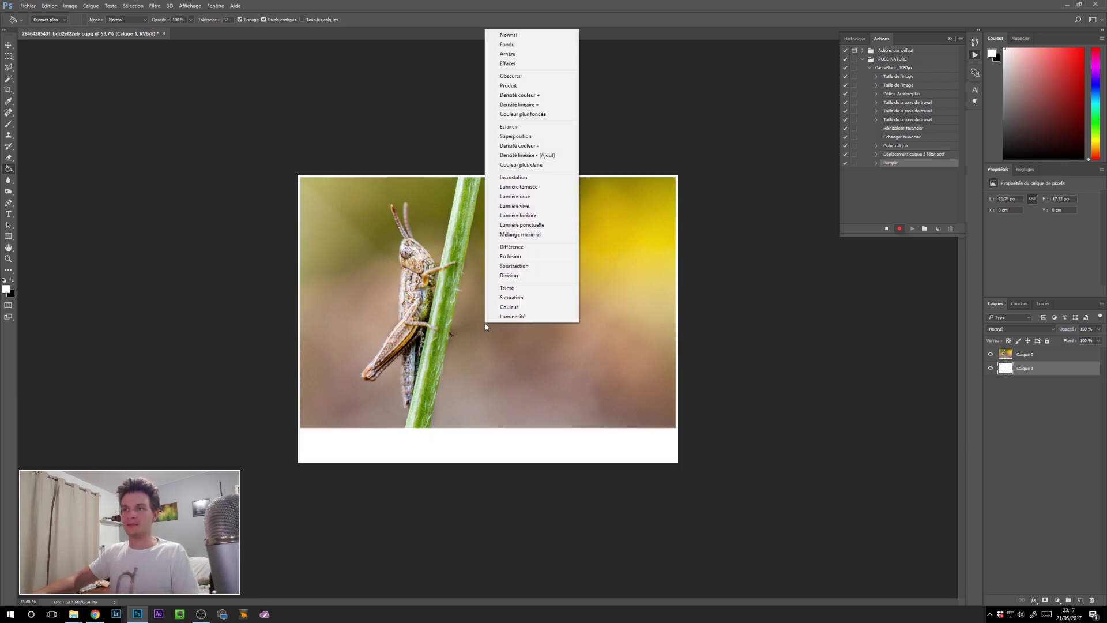
left_click(1039, 468)
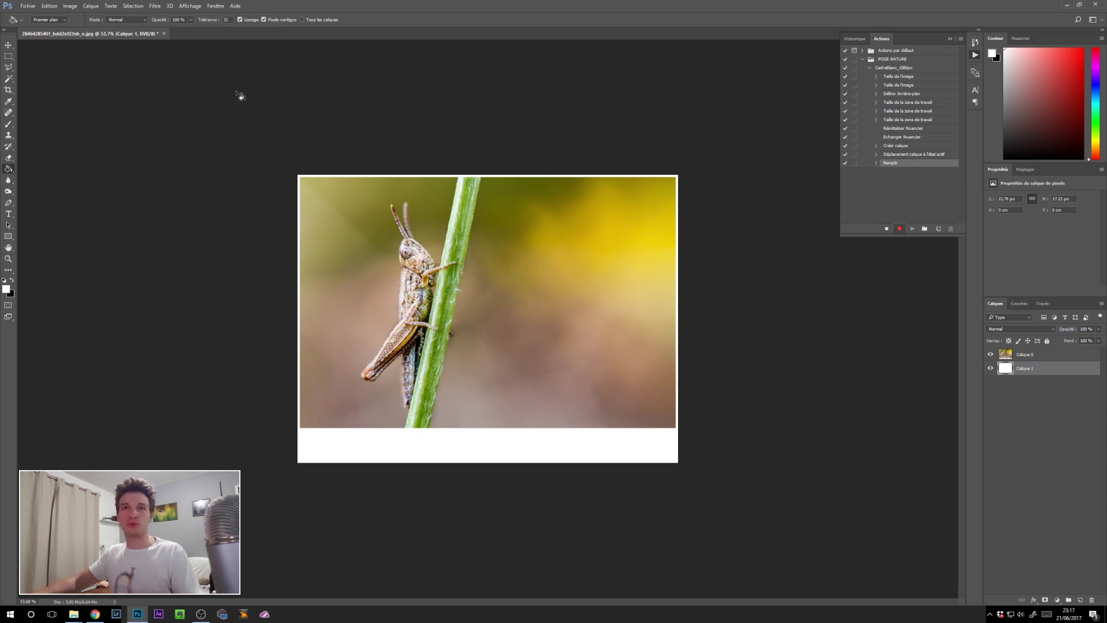
- Place the signature file from the desktop folder DEPART > SIGNATURE as an embedded object, keeping its default size and position
left_click(29, 6)
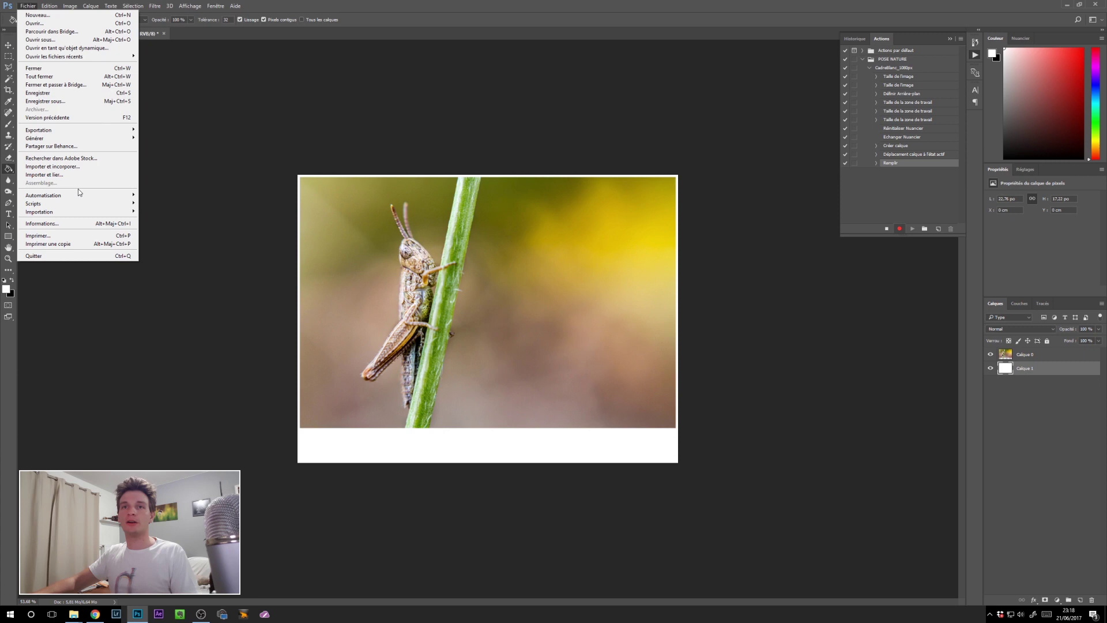
left_click(71, 168)
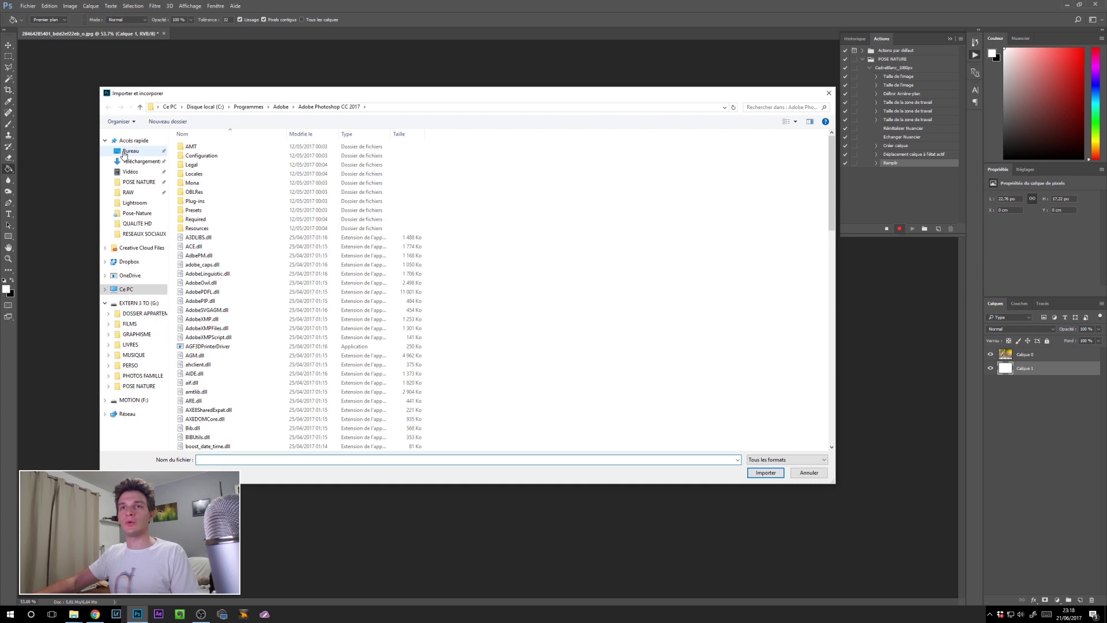
left_click(123, 152)
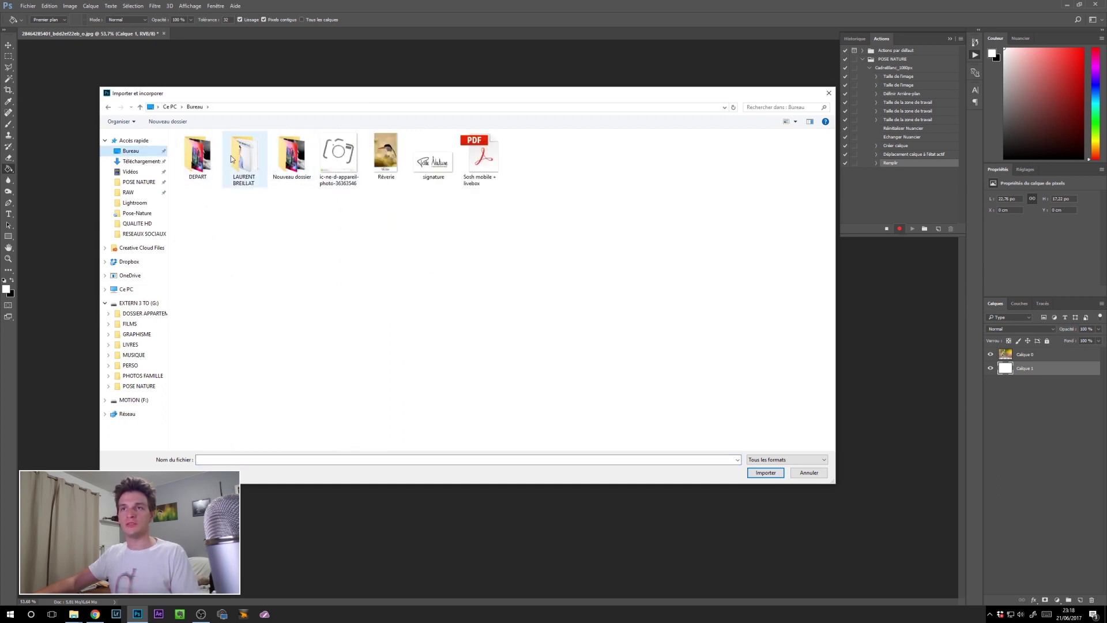
double_click(203, 166)
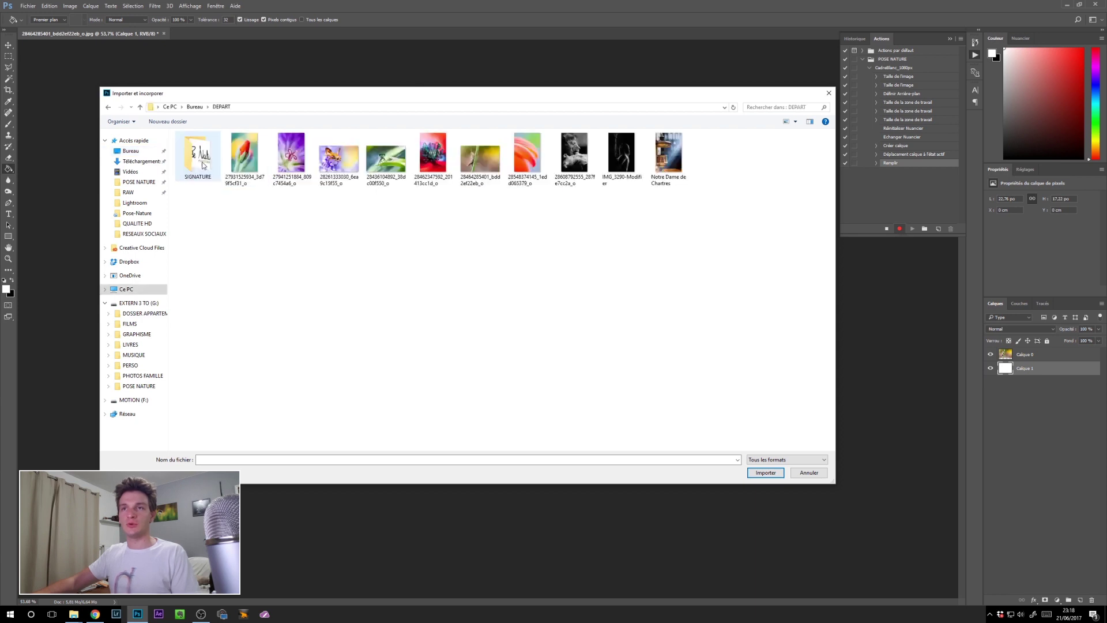
key("BackSpace")
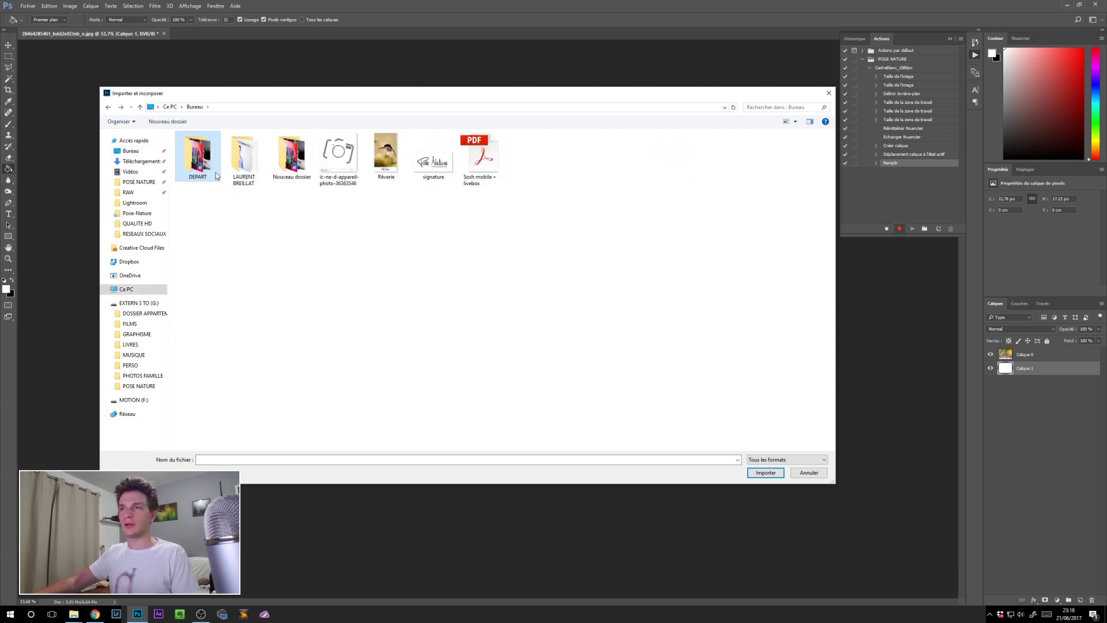
double_click(286, 164)
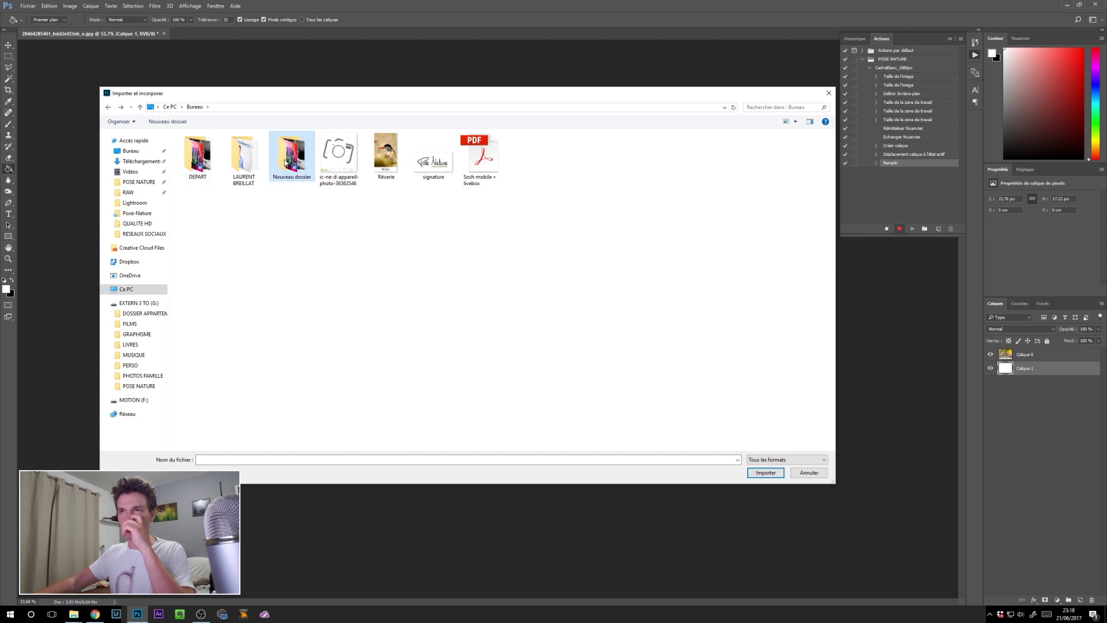
key("BackSpace")
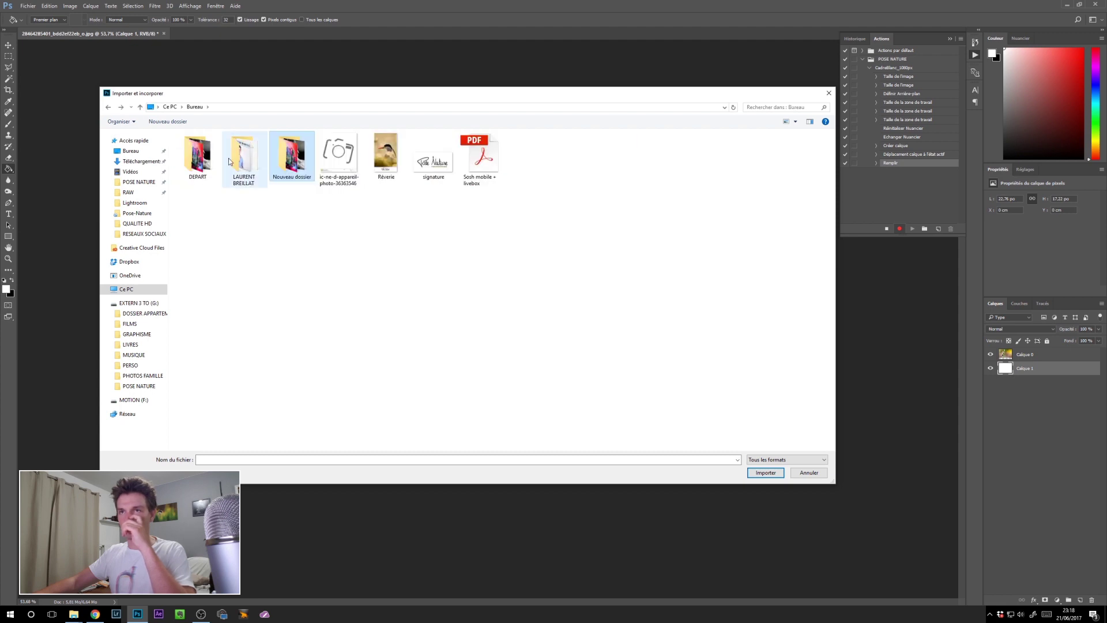
double_click(201, 162)
double_click(203, 158)
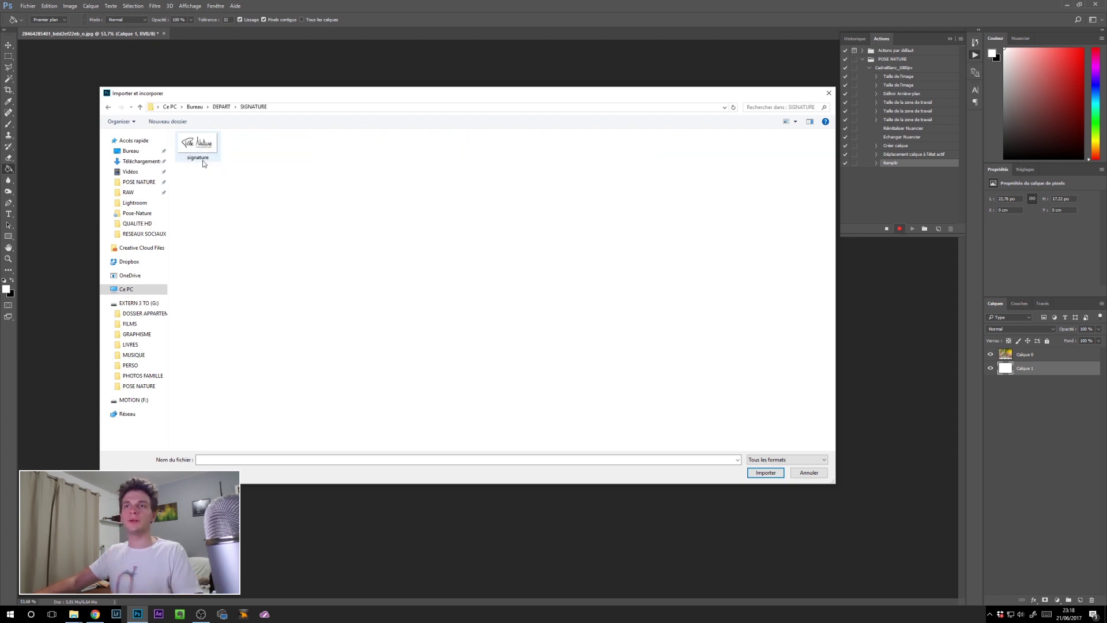
left_click(205, 143)
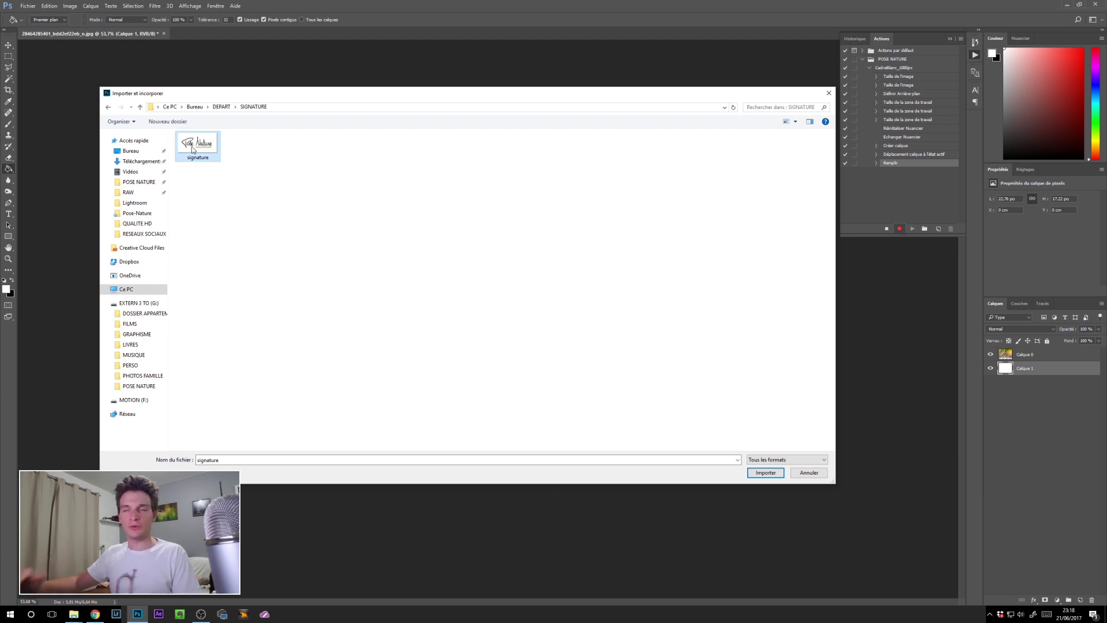
left_click(772, 476)
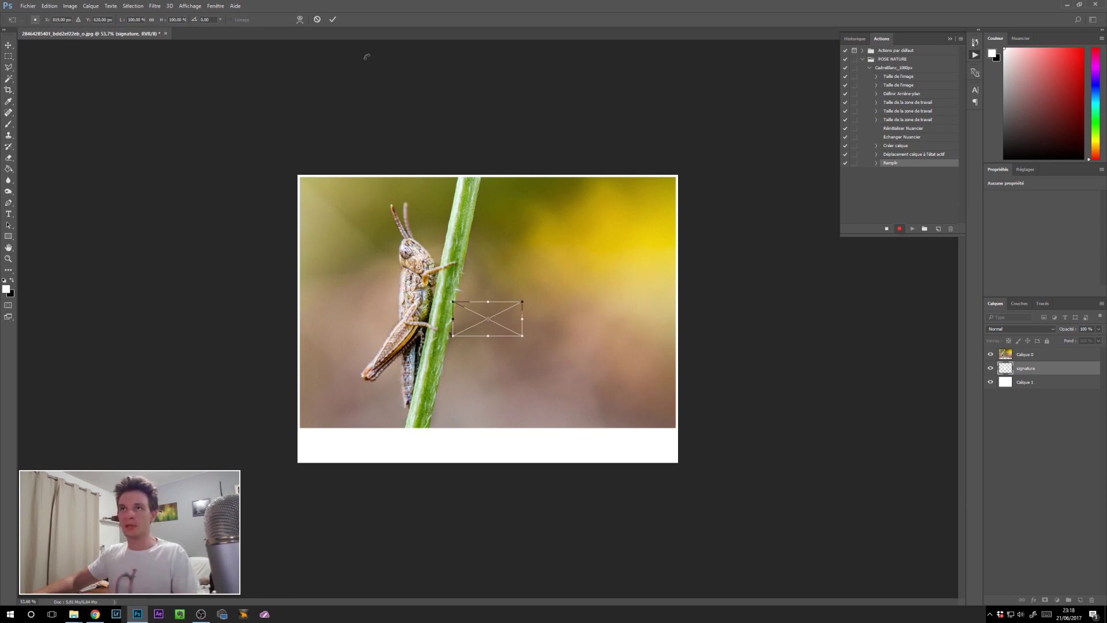
left_click(332, 23)
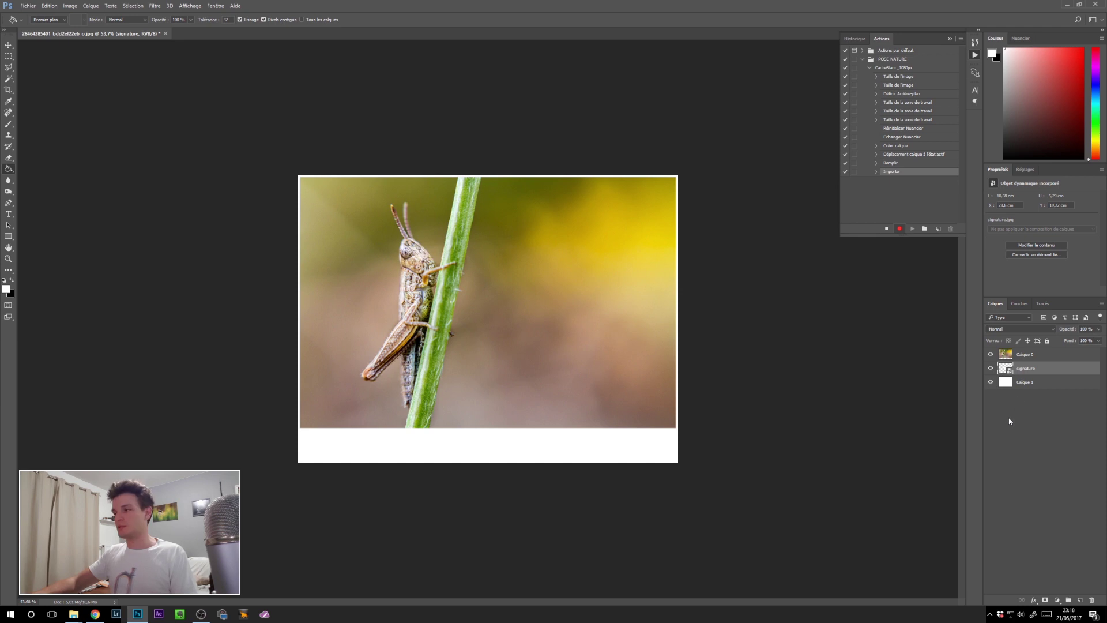
- Align the bottom edges of the signature and white background layers, and stop recording the action
left_click(1049, 385, "shift")
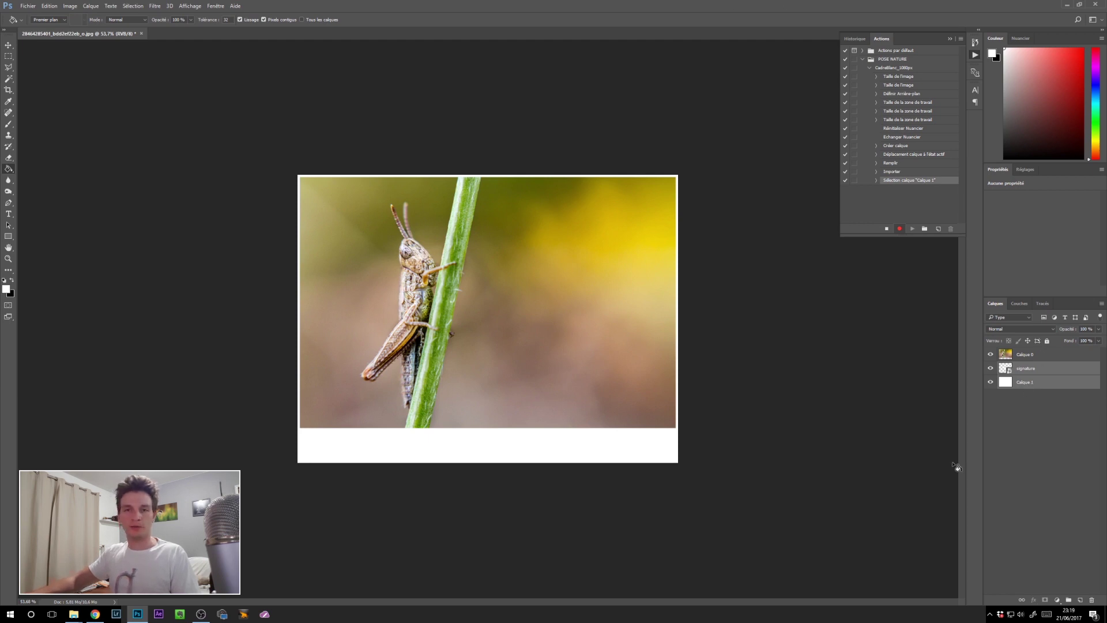
left_click(95, 5)
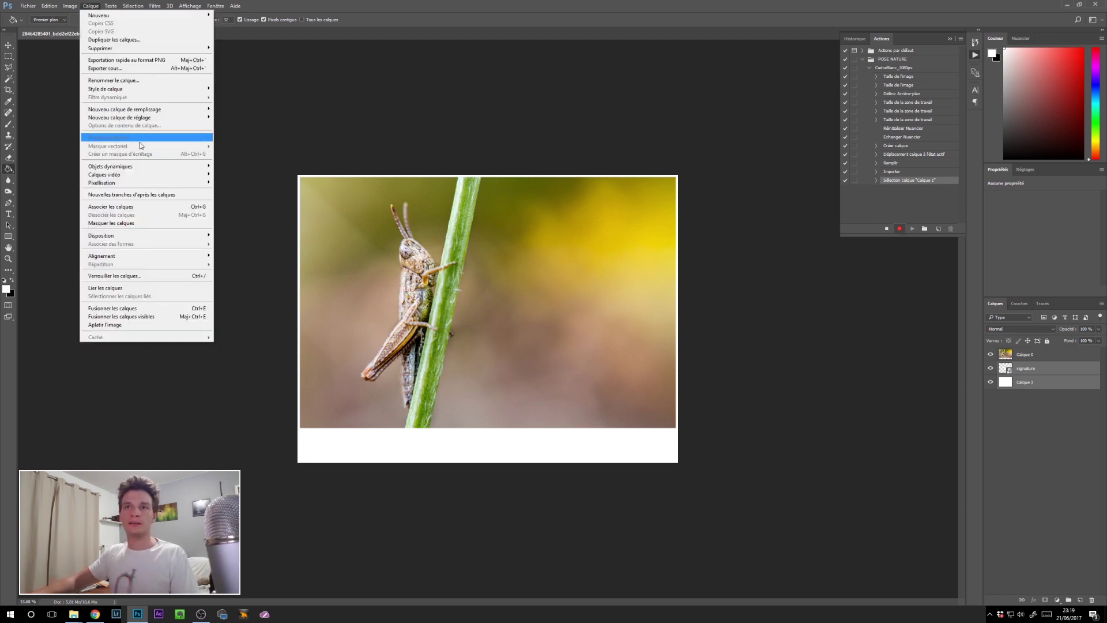
mouse_move(175, 257)
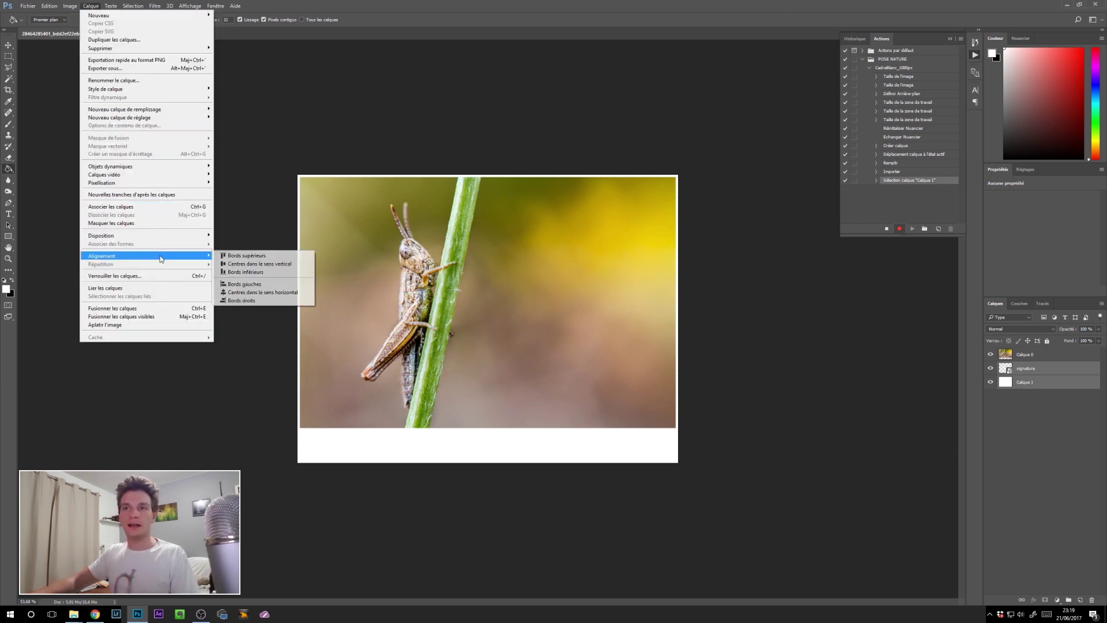
left_click(247, 272)
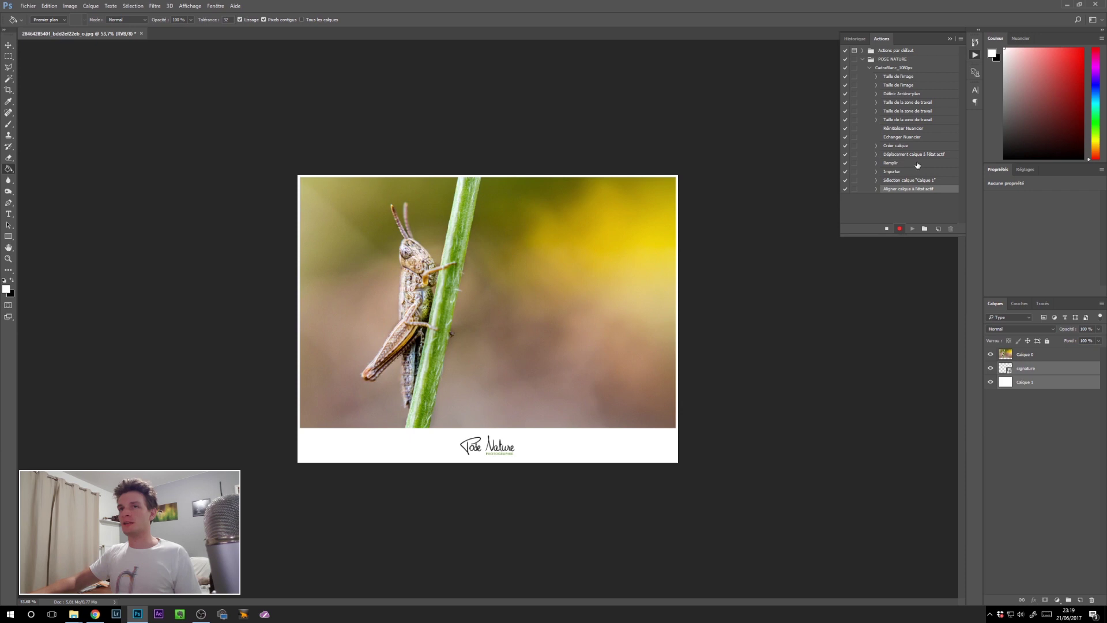
left_click(887, 230)
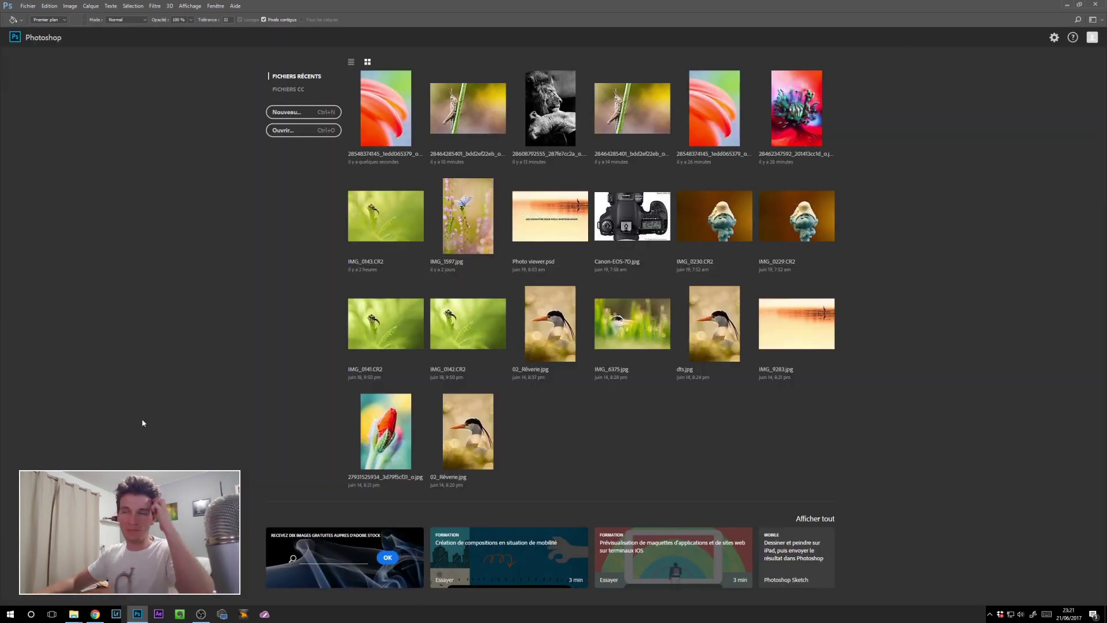
left_click(74, 614)
left_click_drag(580, 268, 192, 228)
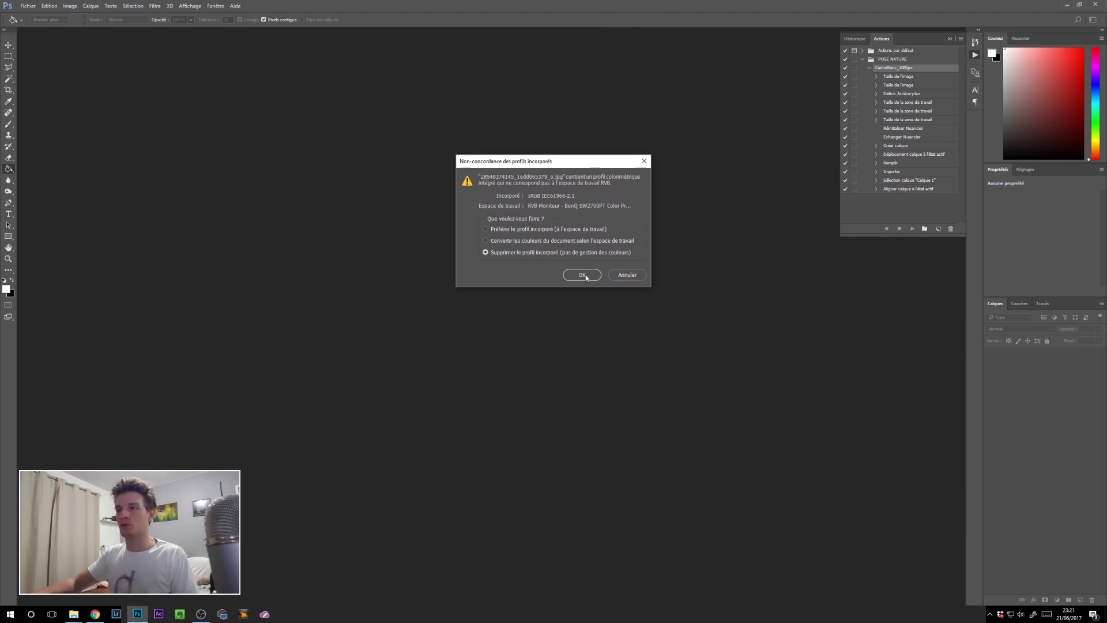
left_click(582, 275)
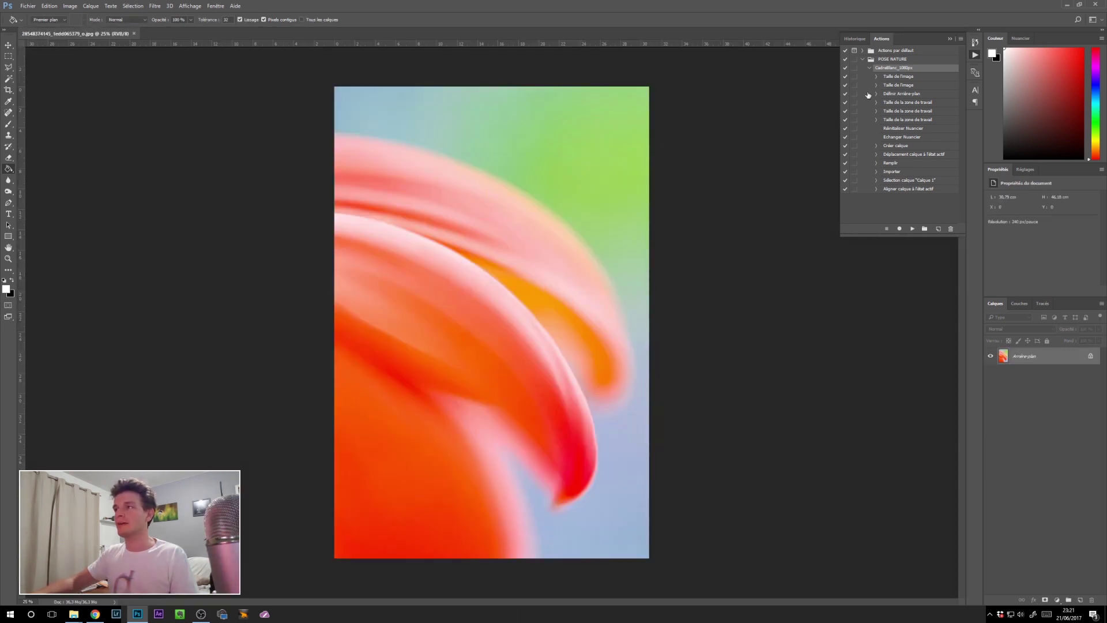
- Play the CadreBlanc_1080px action on the opened flower photo and open Image Size to check the resulting dimensions
left_click(911, 228)
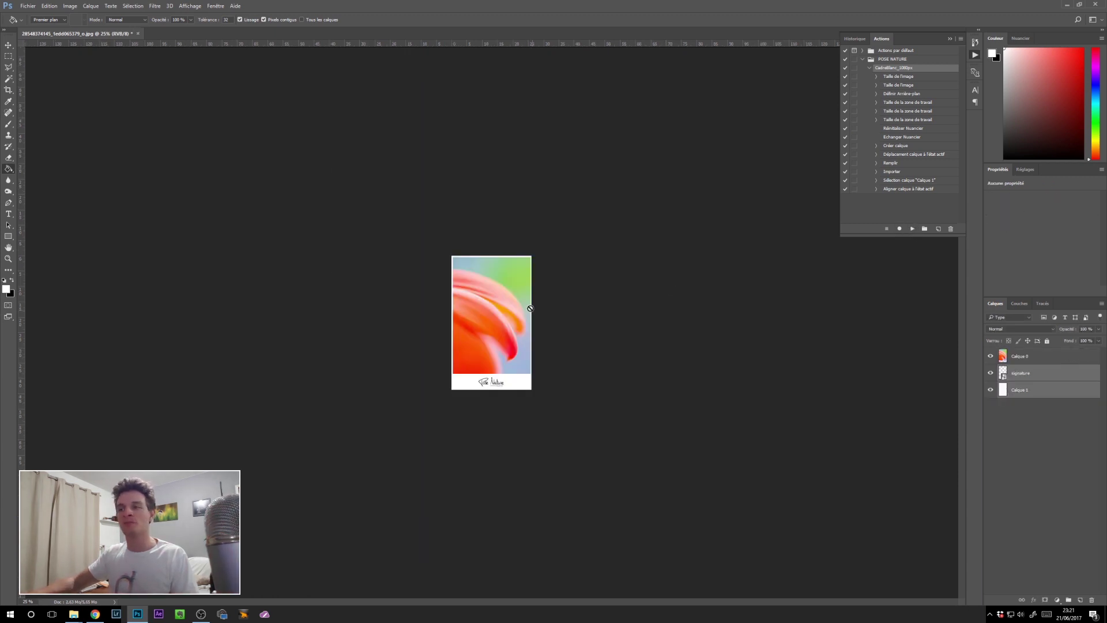
scroll(416, 367, "up", 10)
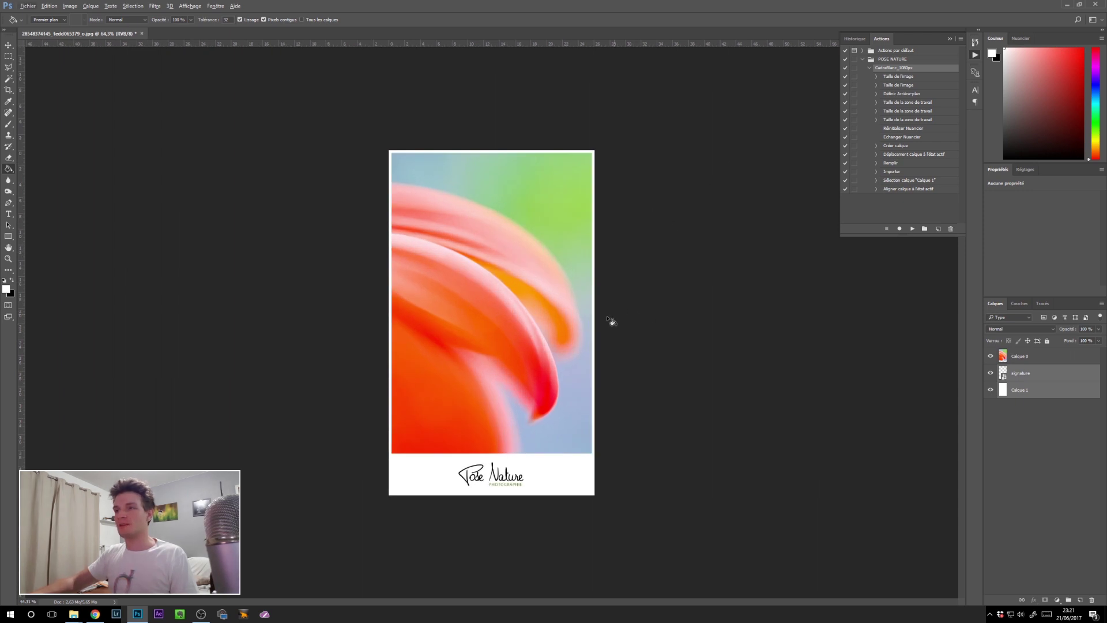
left_click(67, 6)
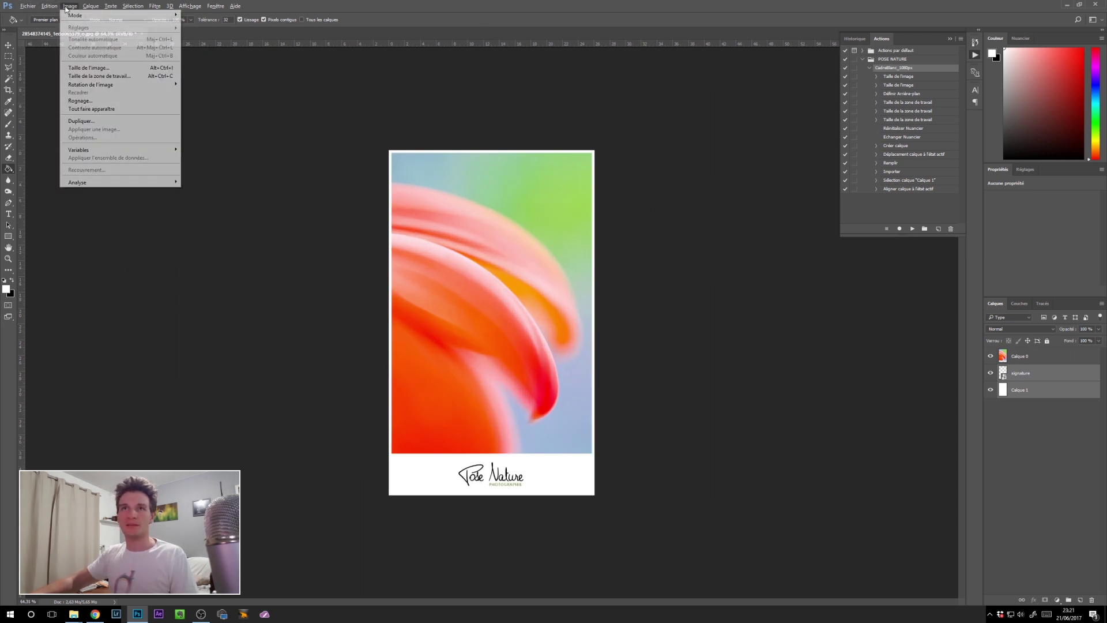
left_click(101, 69)
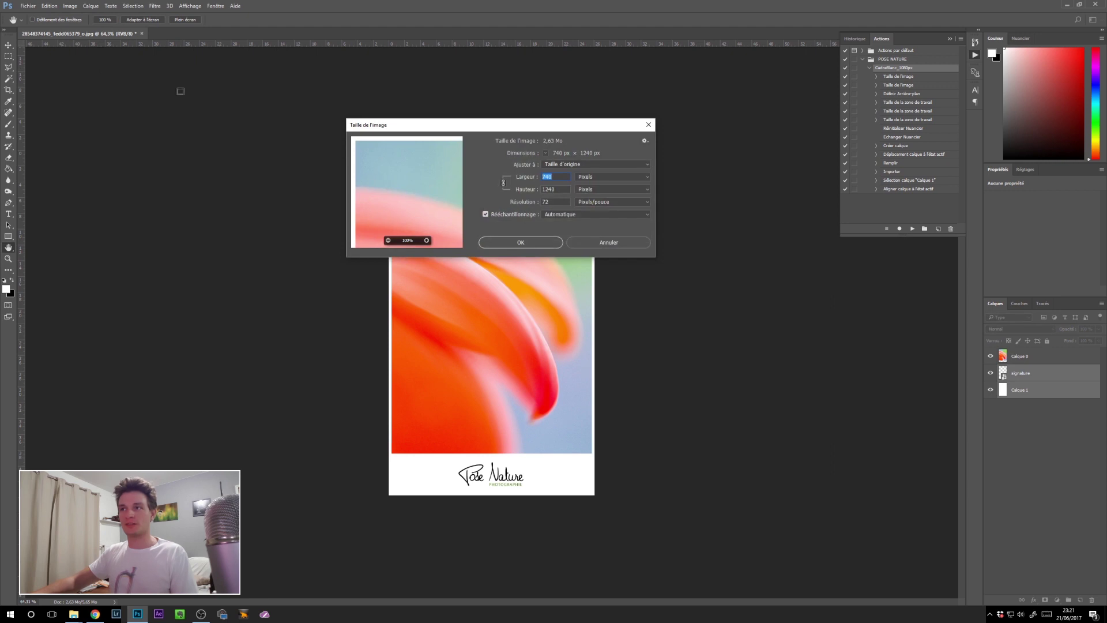
- Check the flower photo's resolution in Image Size and leave the dialog without applying any change
double_click(555, 204)
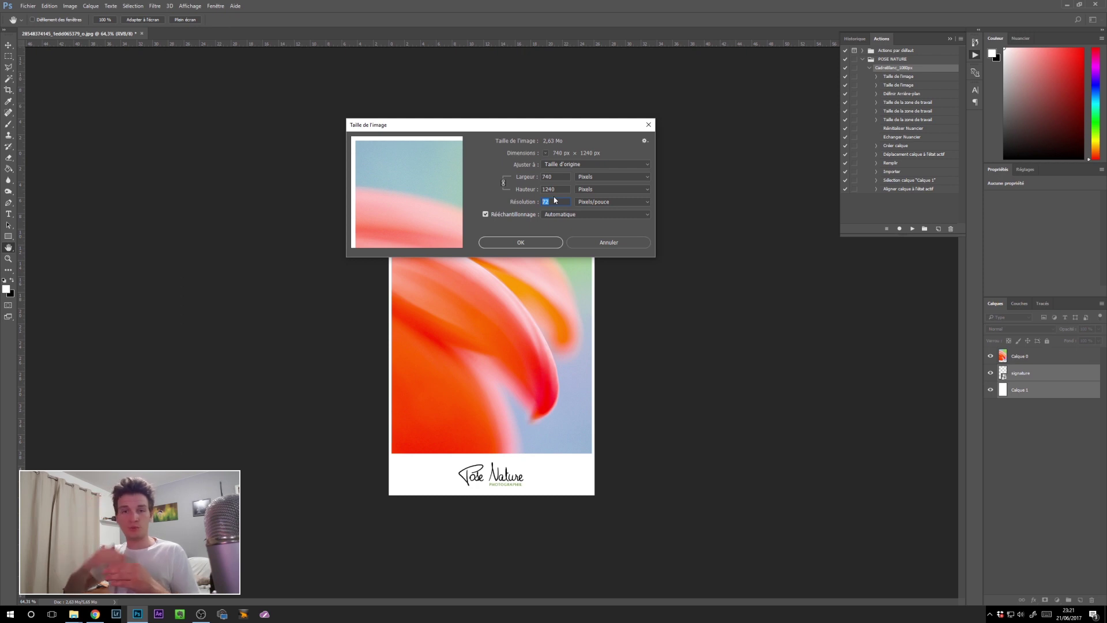
left_click(596, 241)
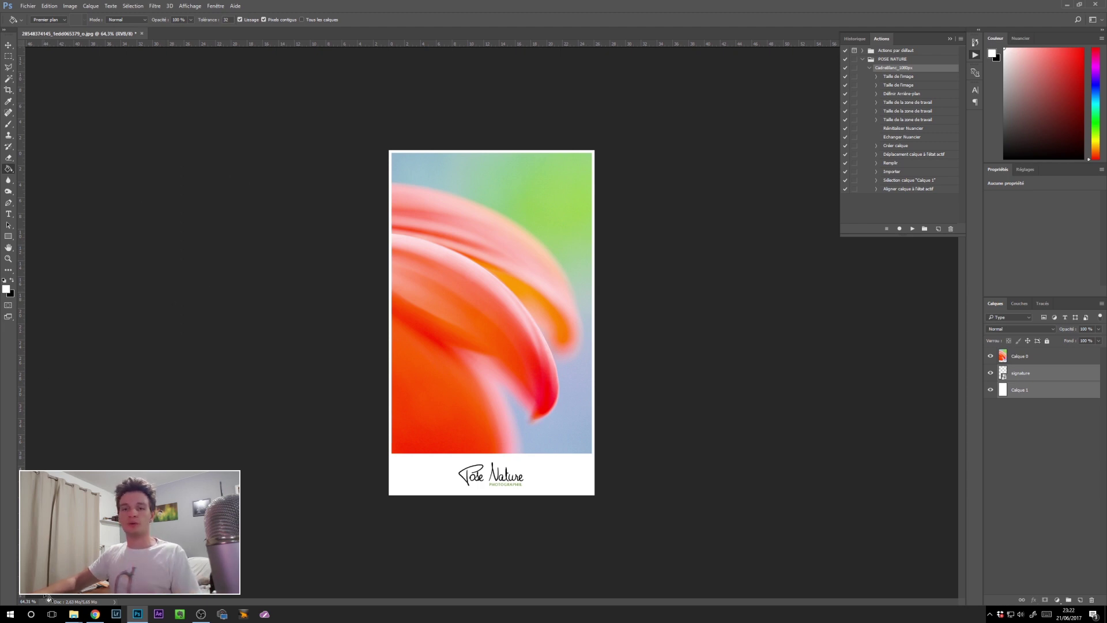
left_click(73, 614)
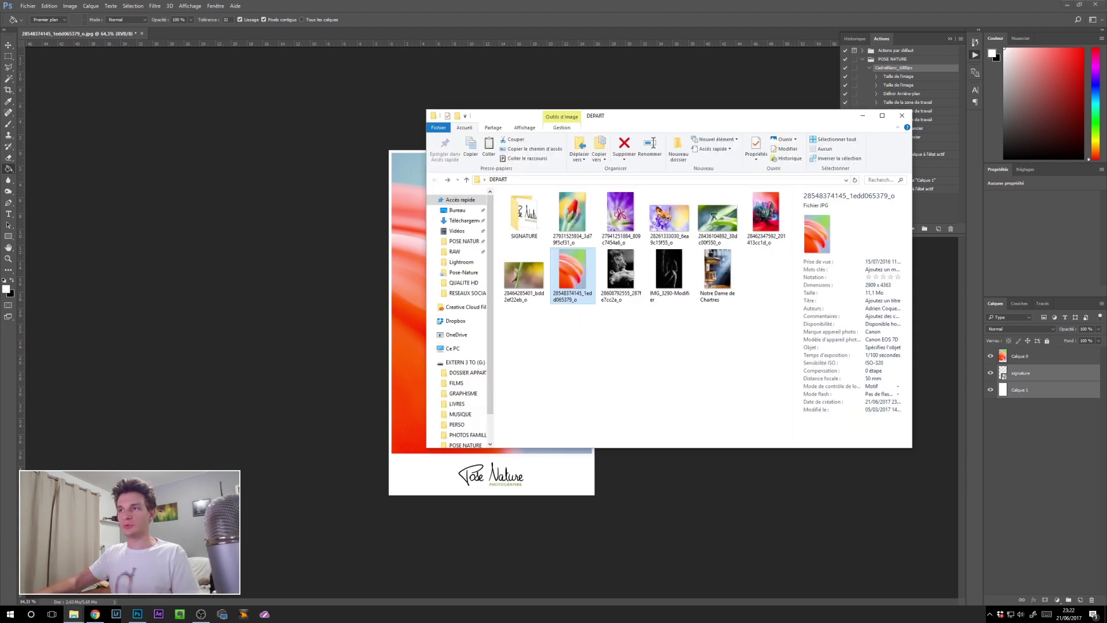
left_click(652, 367)
left_click_drag(717, 218, 302, 30)
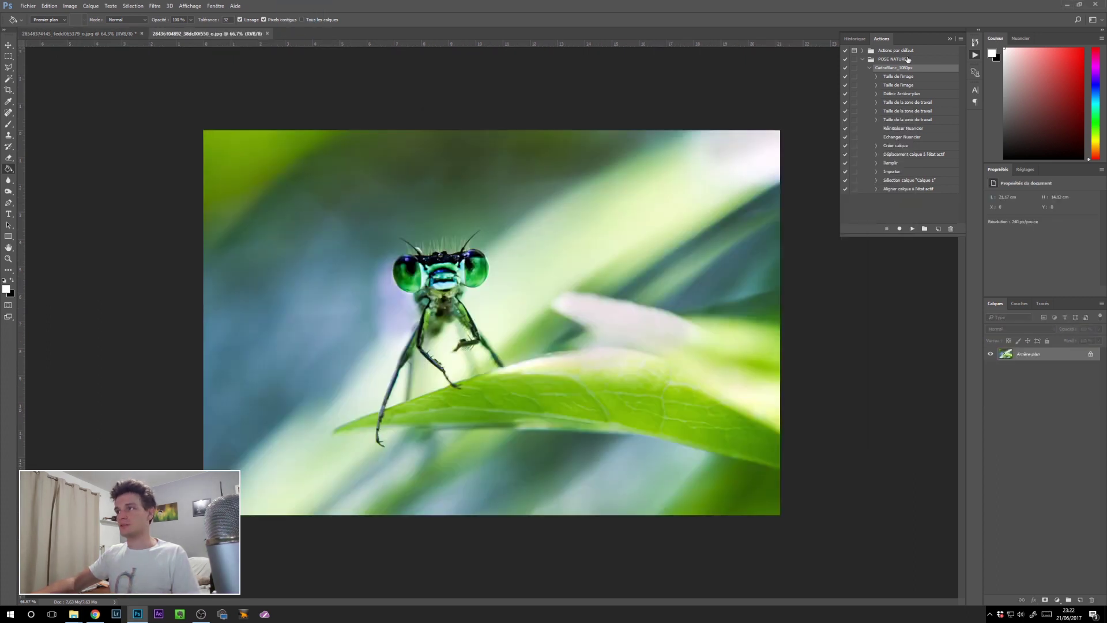
left_click(912, 227)
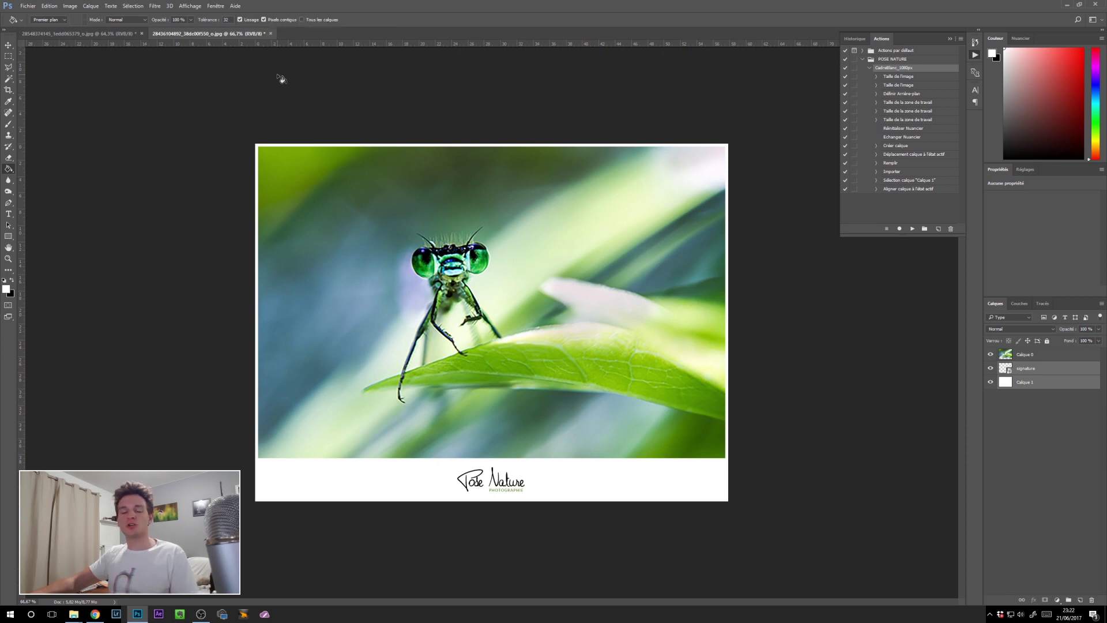
- Close the damselfly and flower photos without saving their changes
left_click(270, 33)
left_click(588, 230)
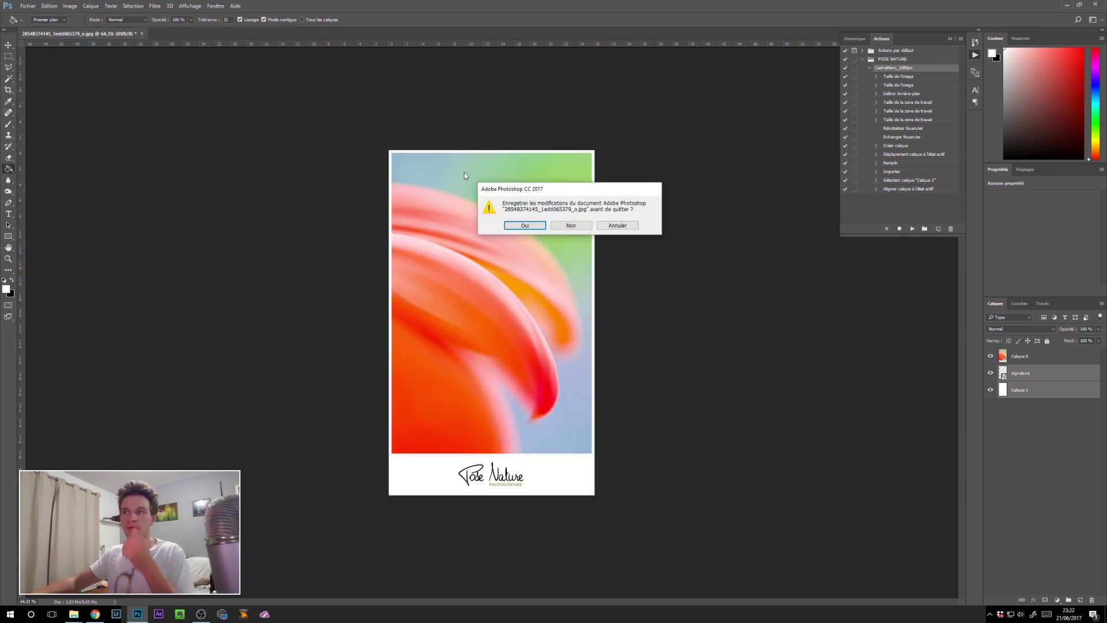
left_click(573, 226)
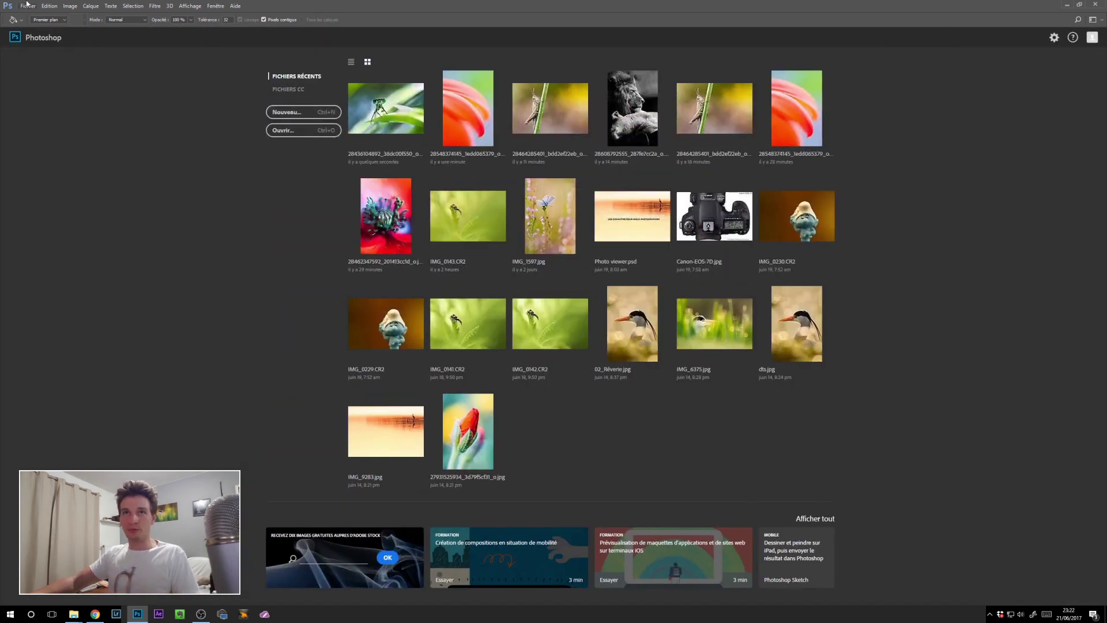
- Open the Image Processor script and select the desktop folder DEPART as the source of the images
left_click(27, 5)
mouse_move(68, 203)
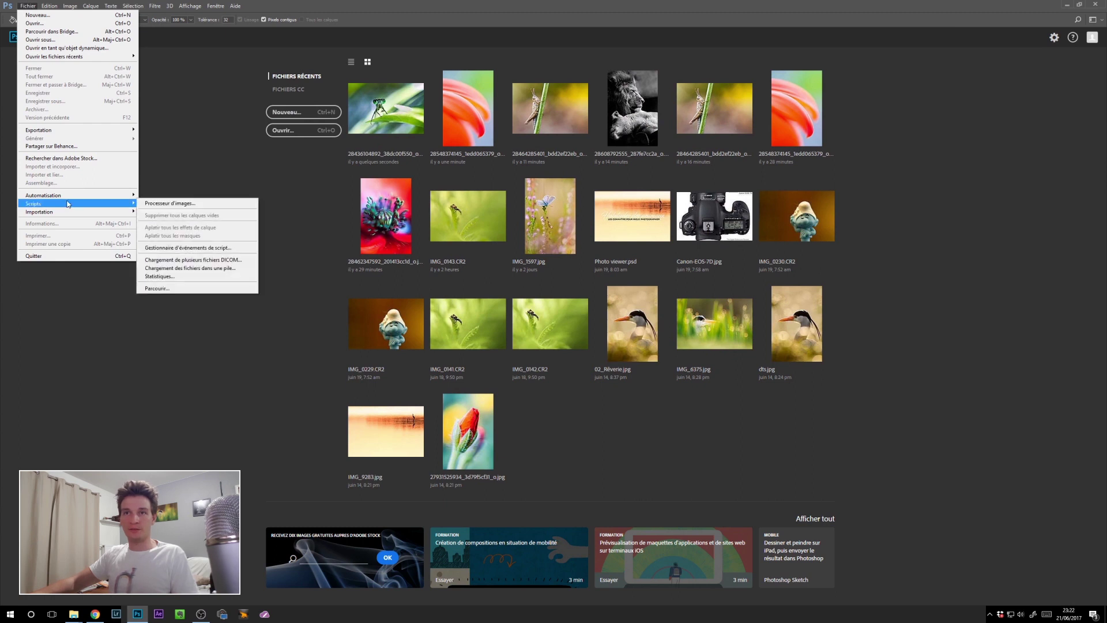
left_click(151, 206)
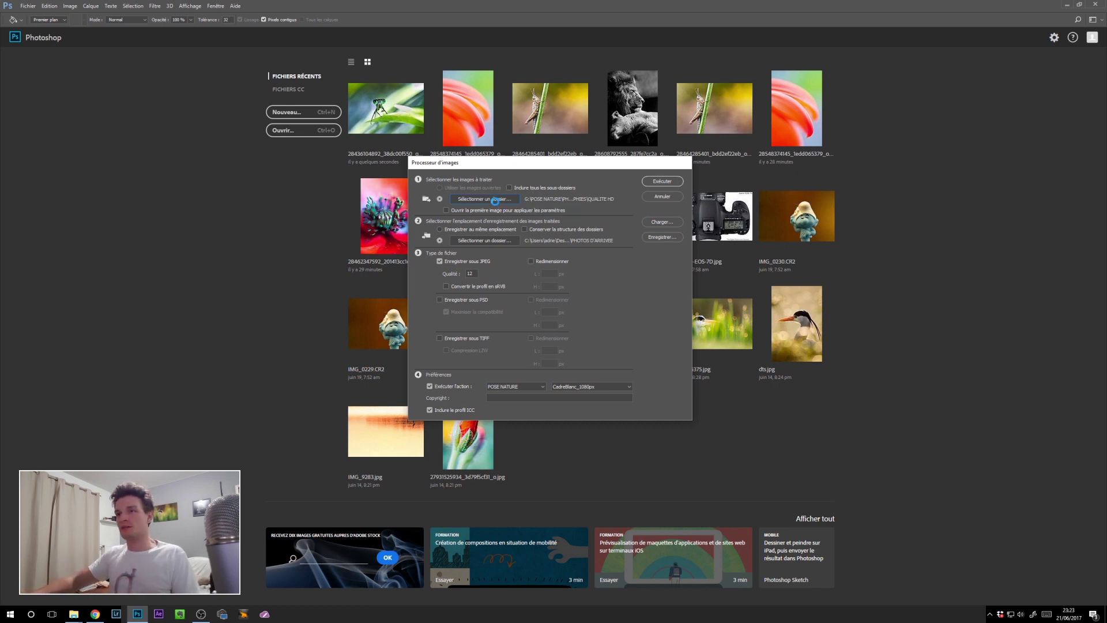
left_click(493, 199)
scroll(585, 315, "down", 1)
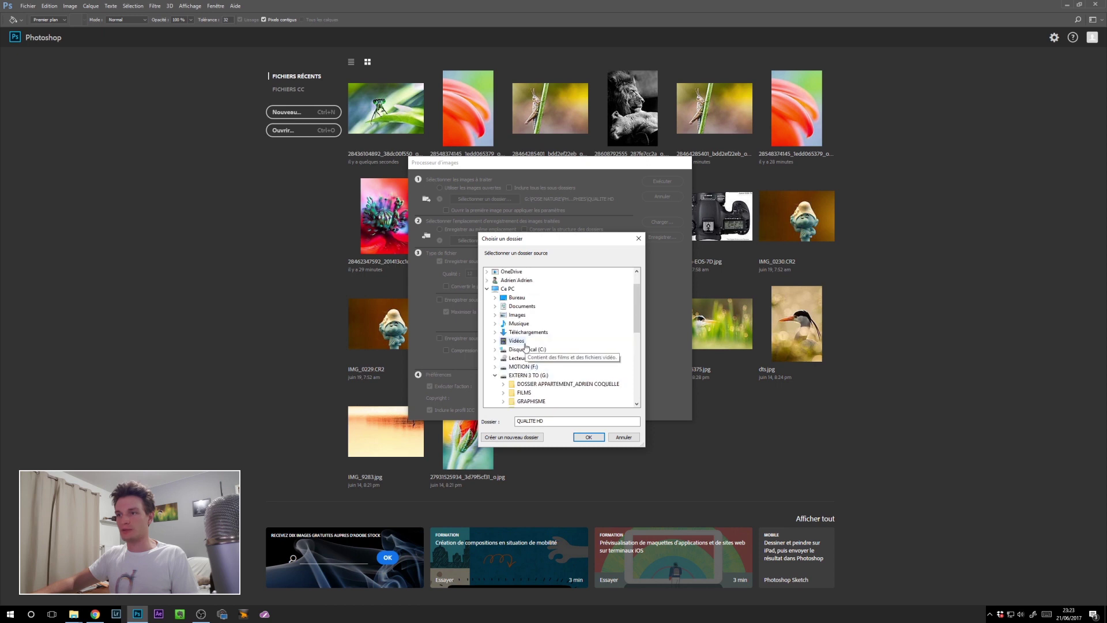
double_click(516, 297)
double_click(553, 306)
scroll(552, 306, "up", 1)
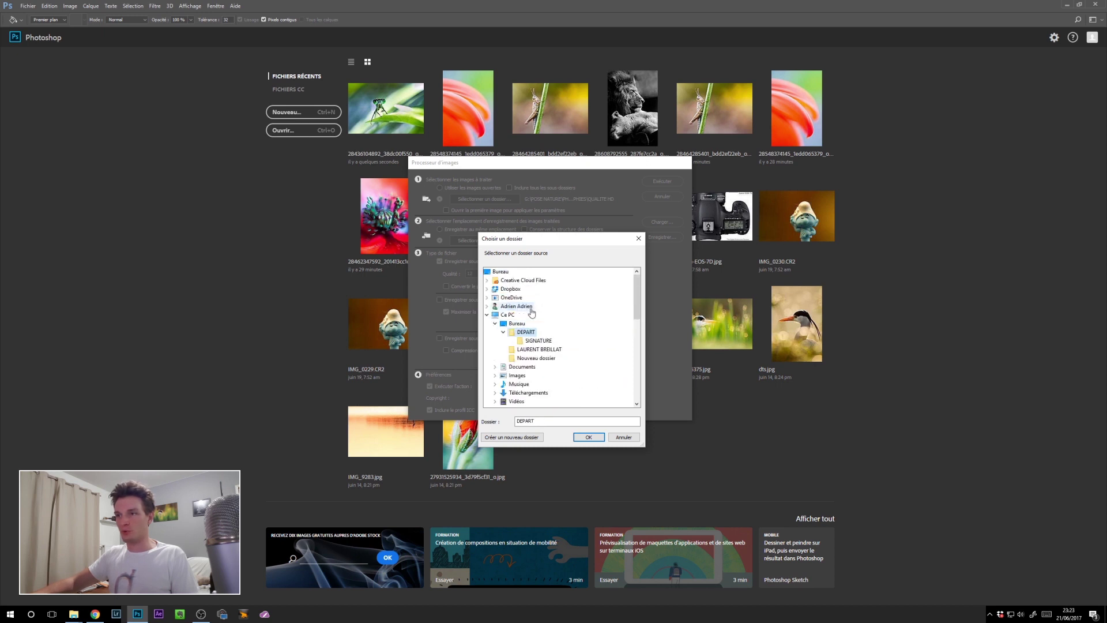
left_click(588, 436)
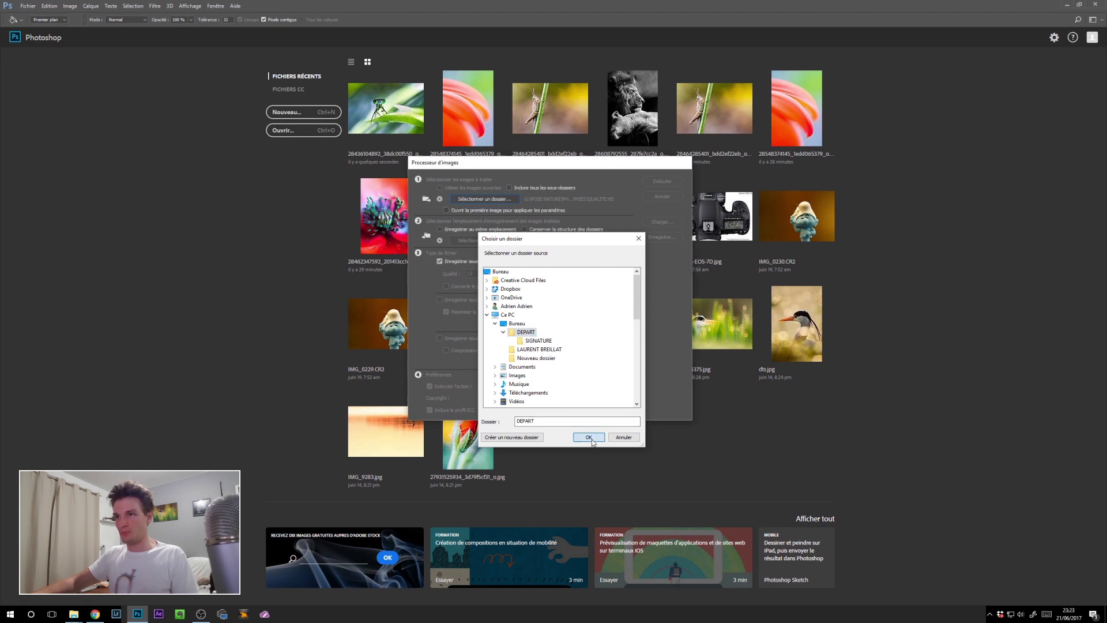
- Create a new desktop folder named ARRIVEE and set it as the destination for the processed images
left_click(459, 242)
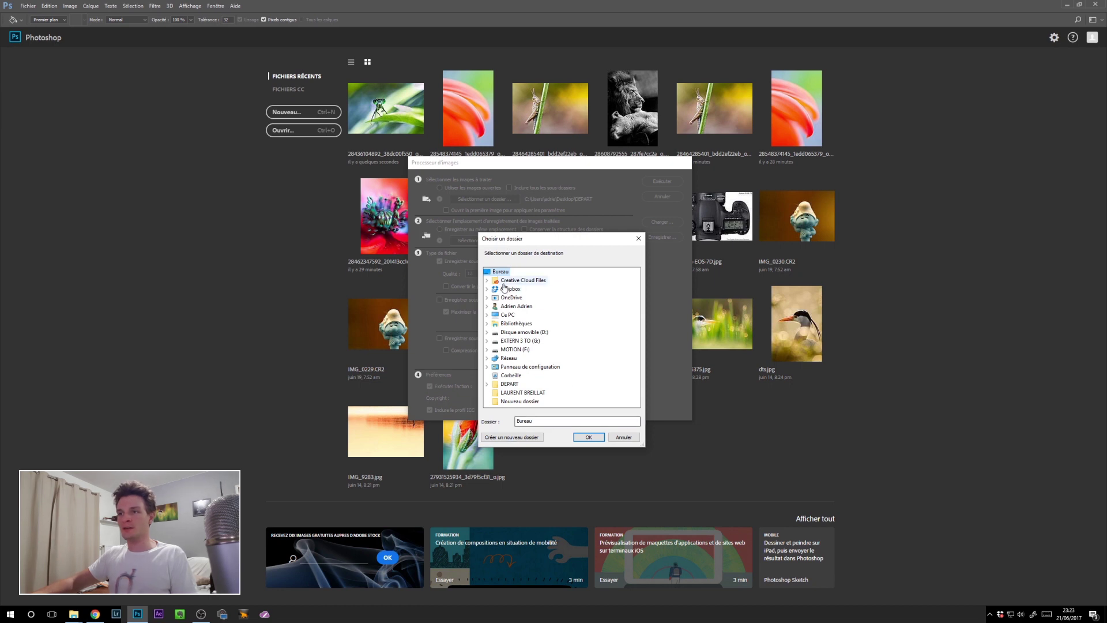
left_click(512, 438)
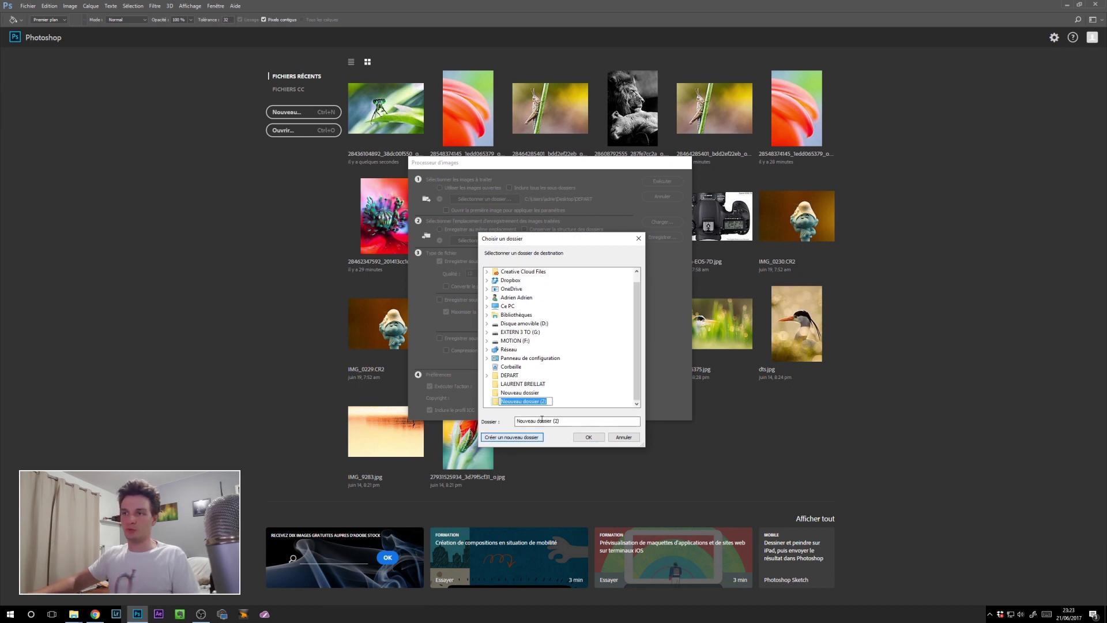
type("ARRIVE")
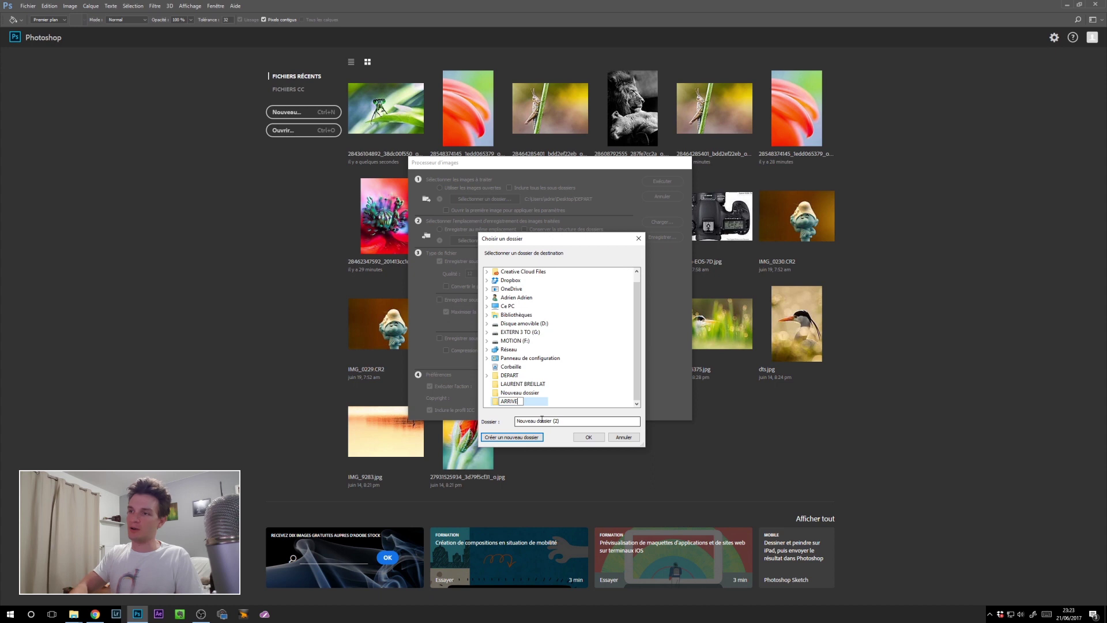
type("E")
key("Return")
left_click(588, 436)
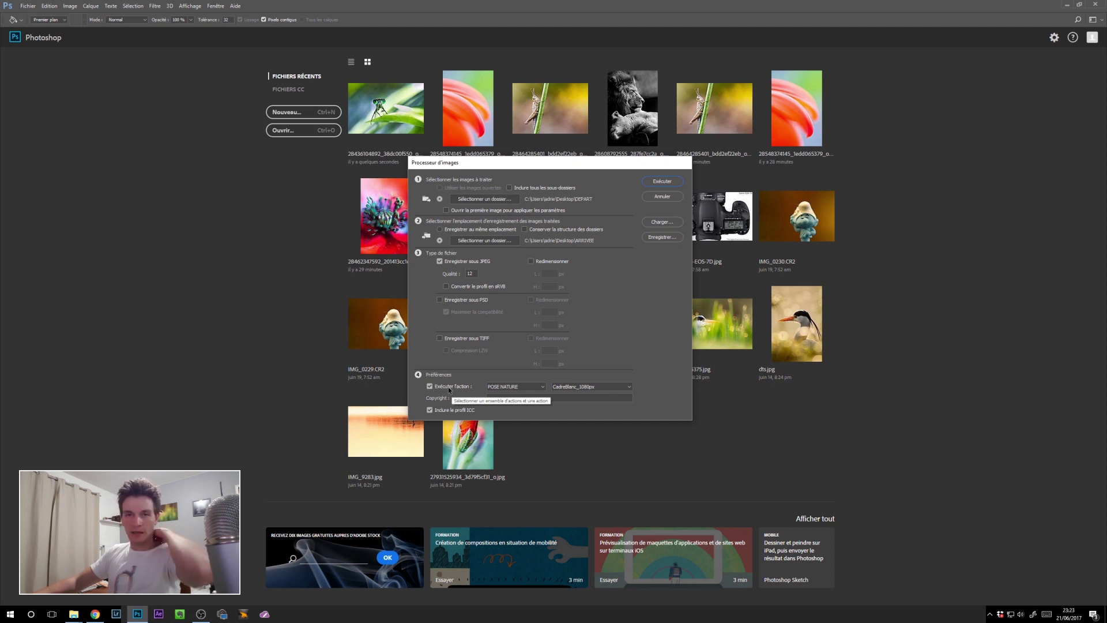
- Choose the CadreBlanc_1080px action from the POSE NATURE set and run the Image Processor
left_click(515, 386)
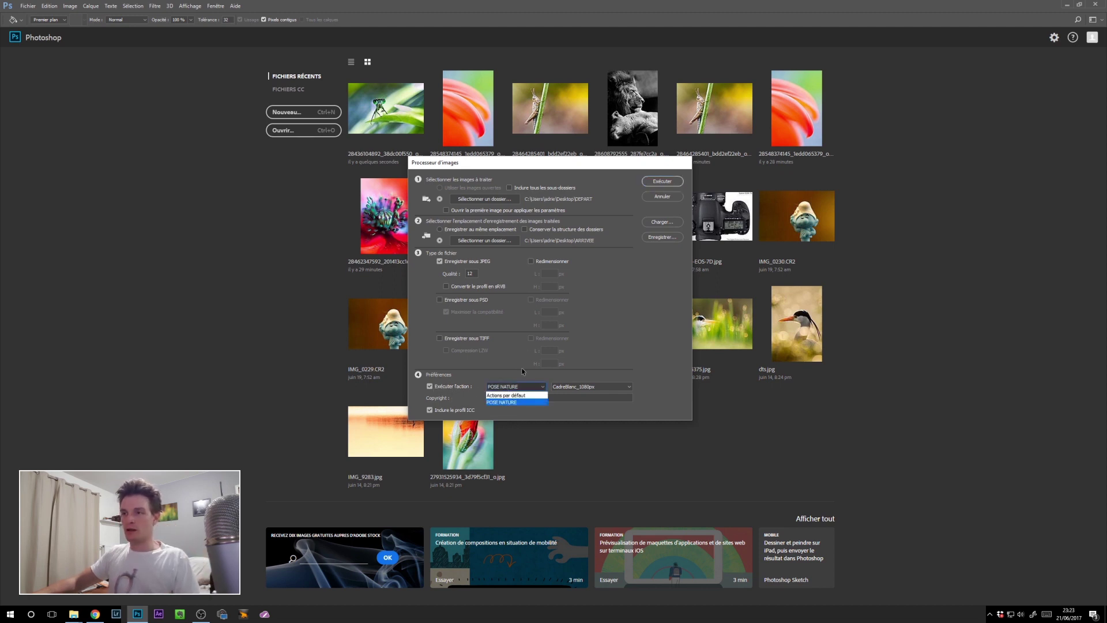
left_click(512, 403)
left_click(583, 388)
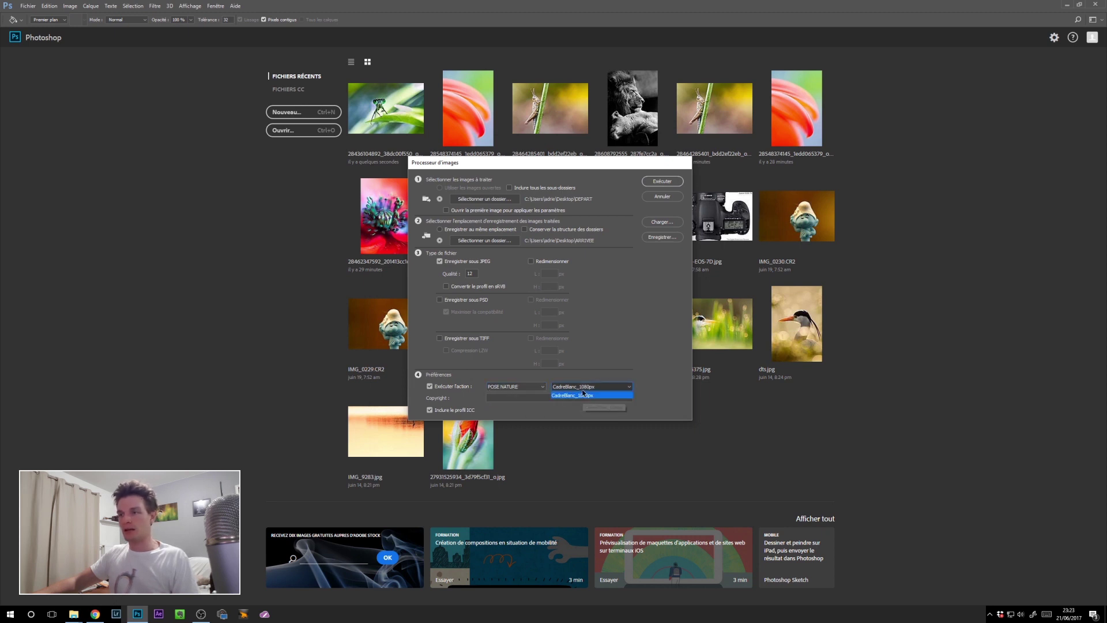
left_click(571, 396)
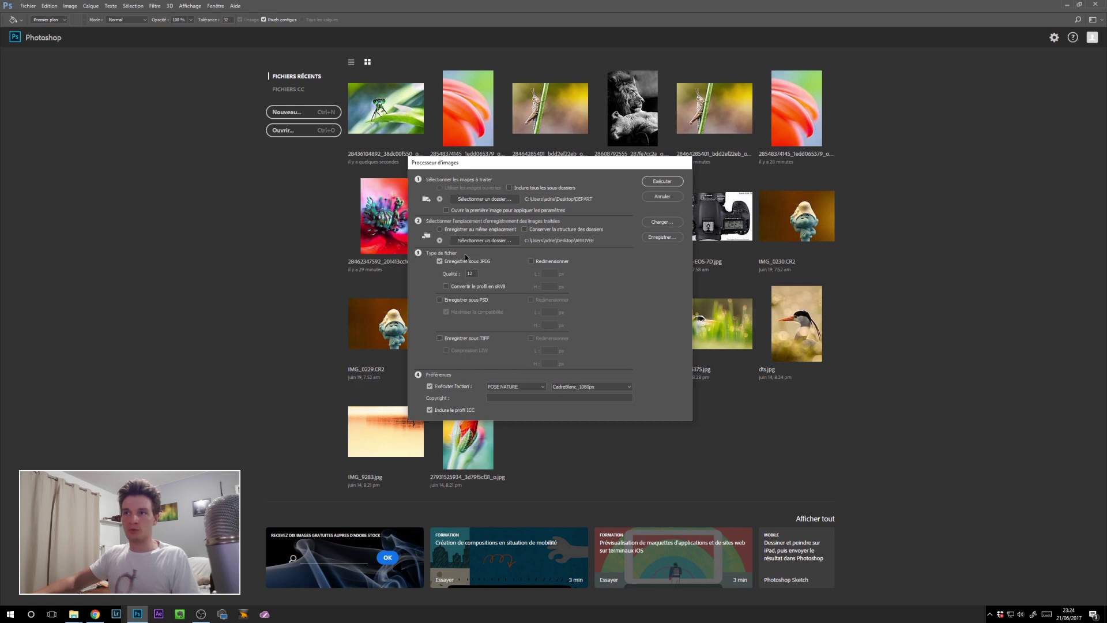
left_click(669, 182)
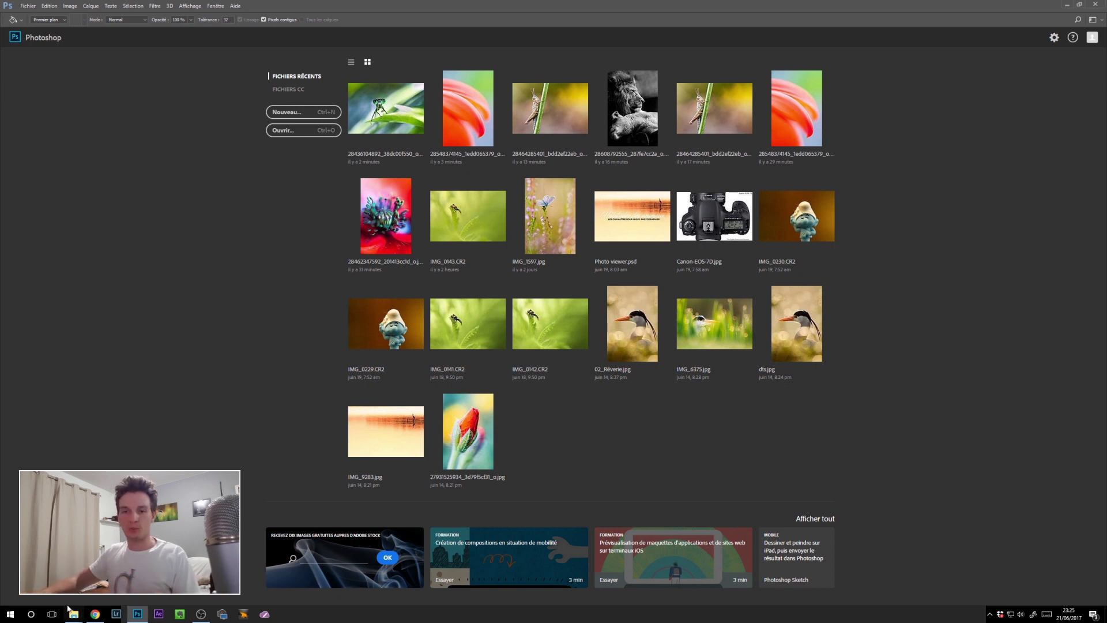
- Show the Windows desktop and open the JPEG subfolder inside the ARRIVEE folder
right_click(338, 614)
left_click(370, 556)
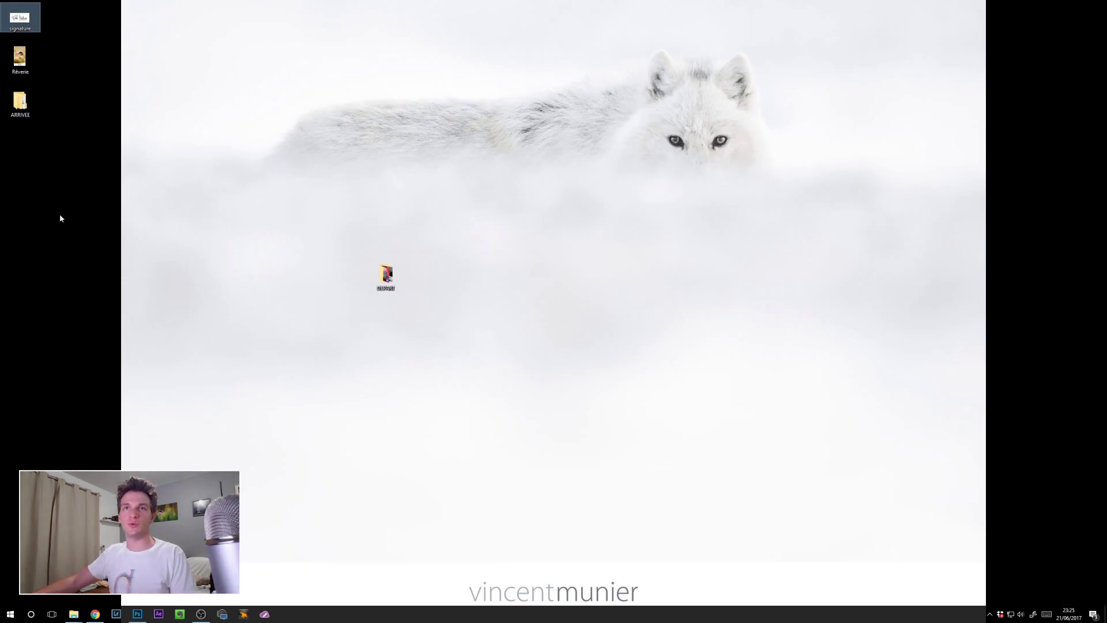
double_click(21, 104)
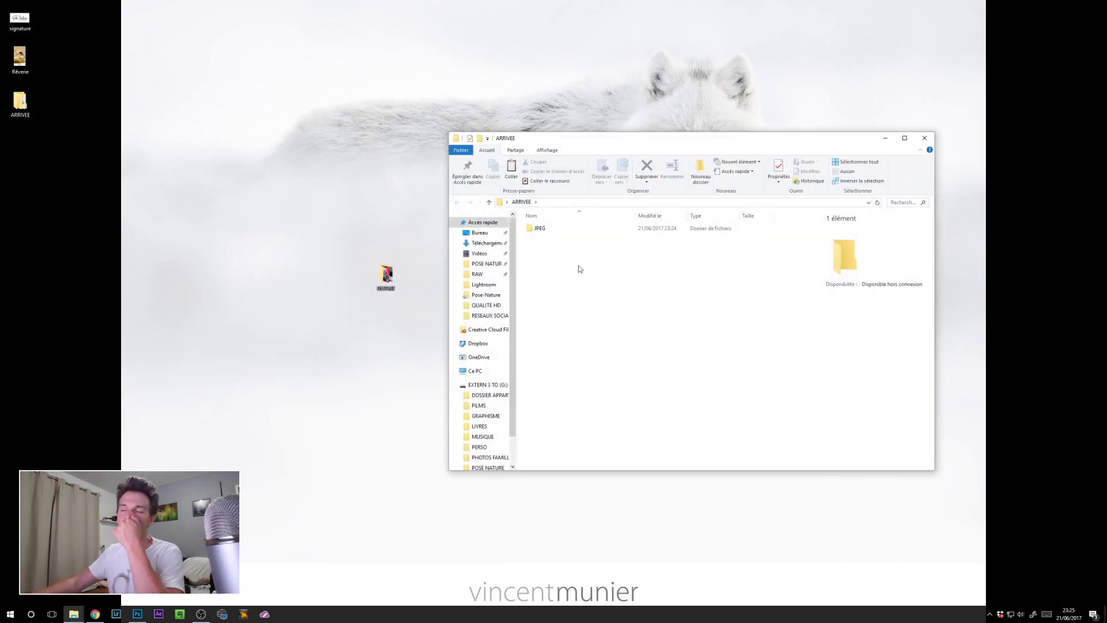
double_click(558, 230)
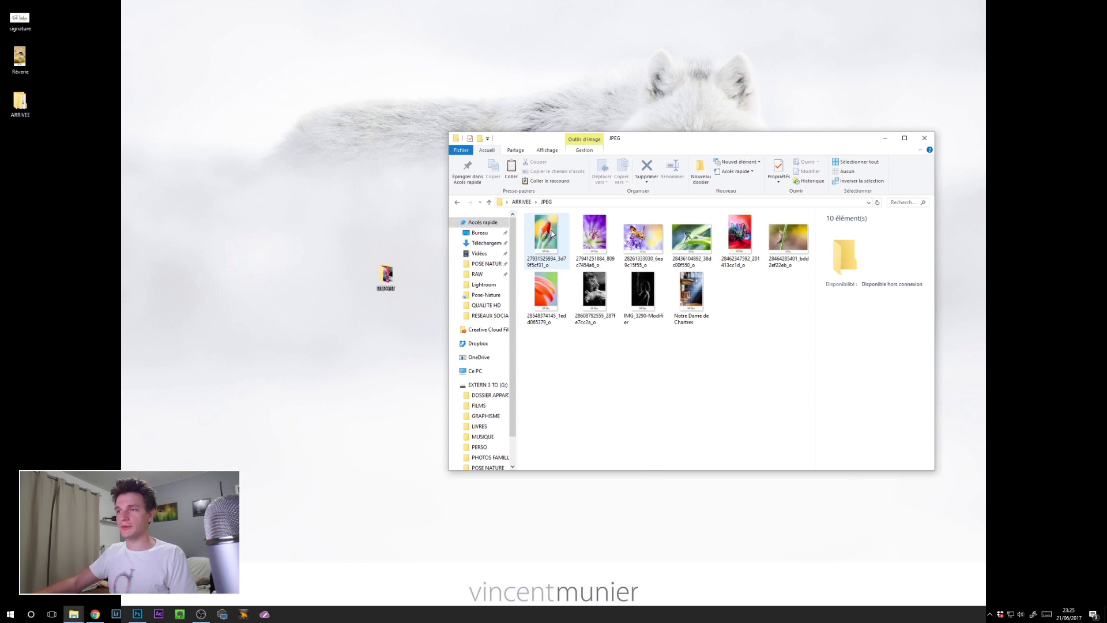
- Open the first processed photo in Photos and browse through the following images to examine their frames and signatures
double_click(551, 233)
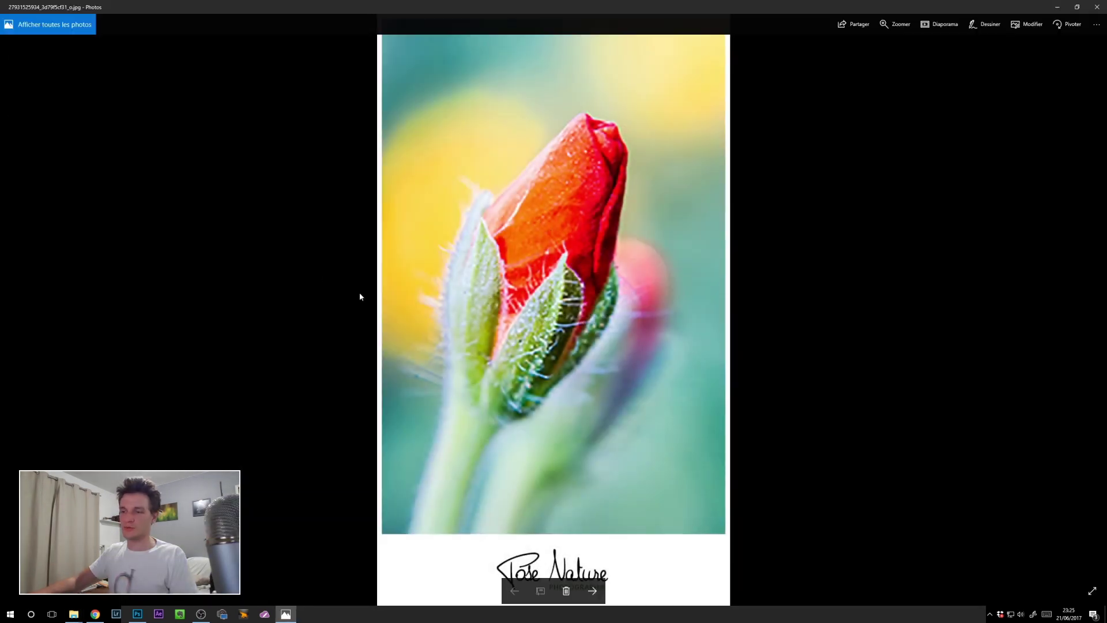
key("Right")
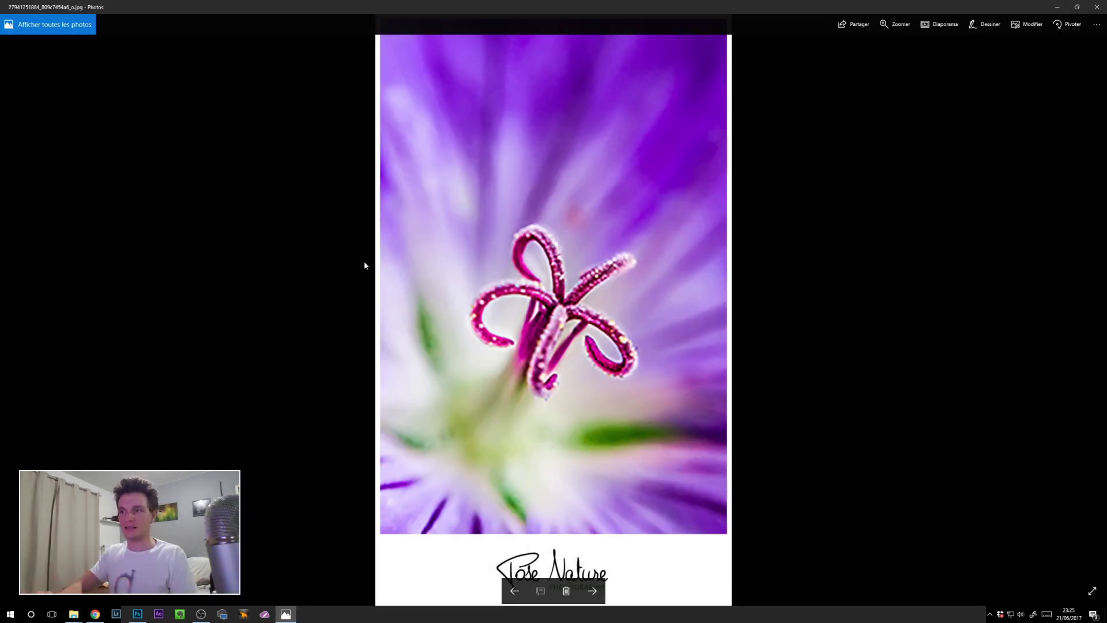
key("Right")
key("Right")
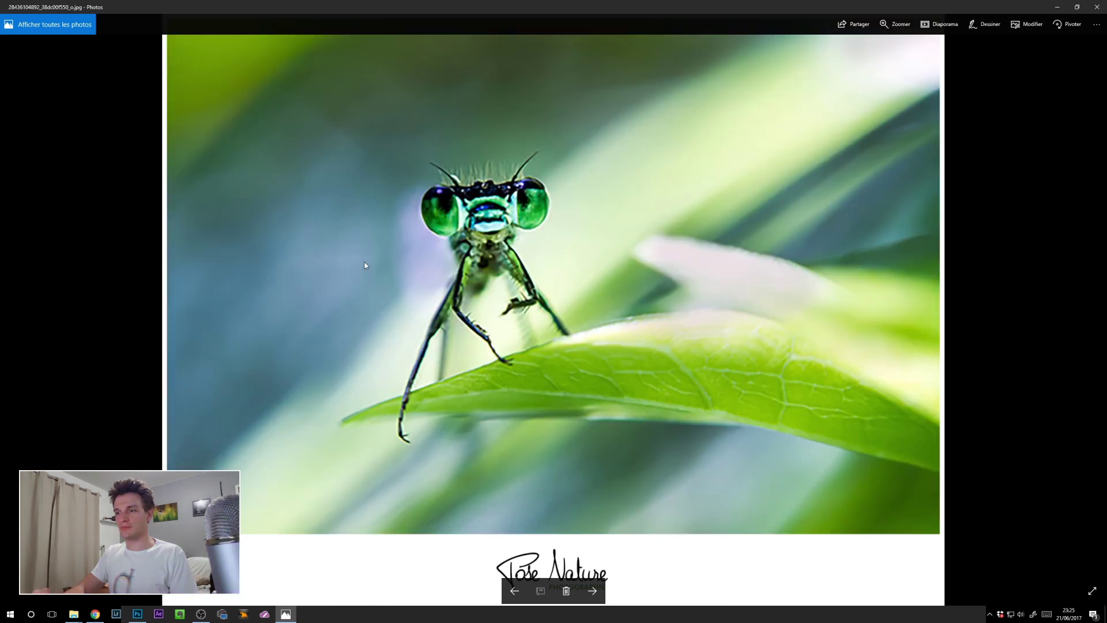
key("Right")
key("Right")
key("Right")
key("Right")
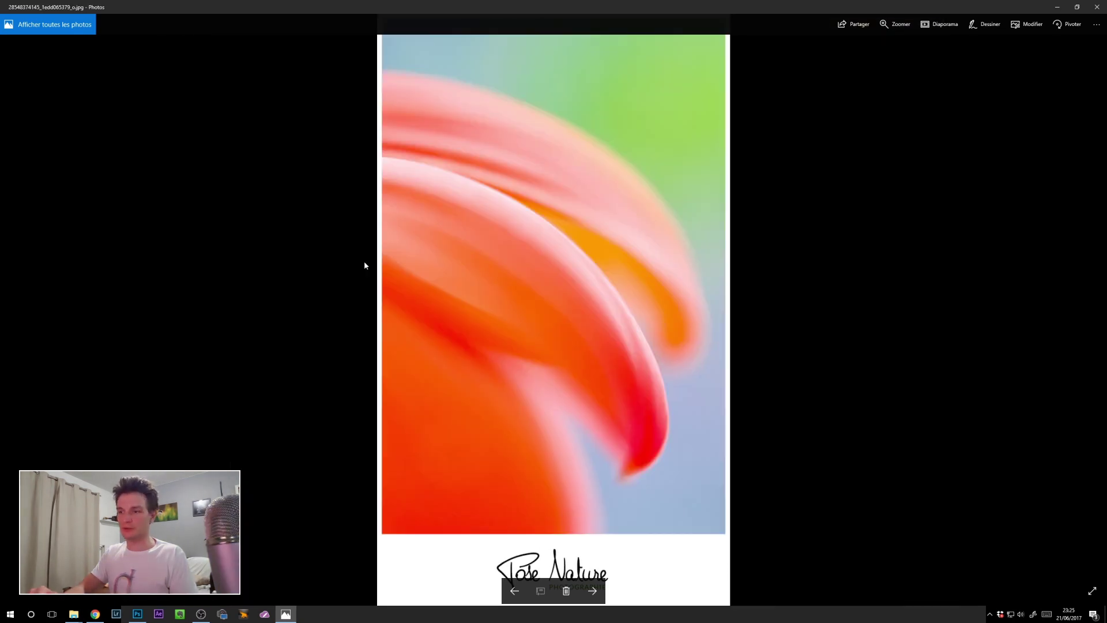